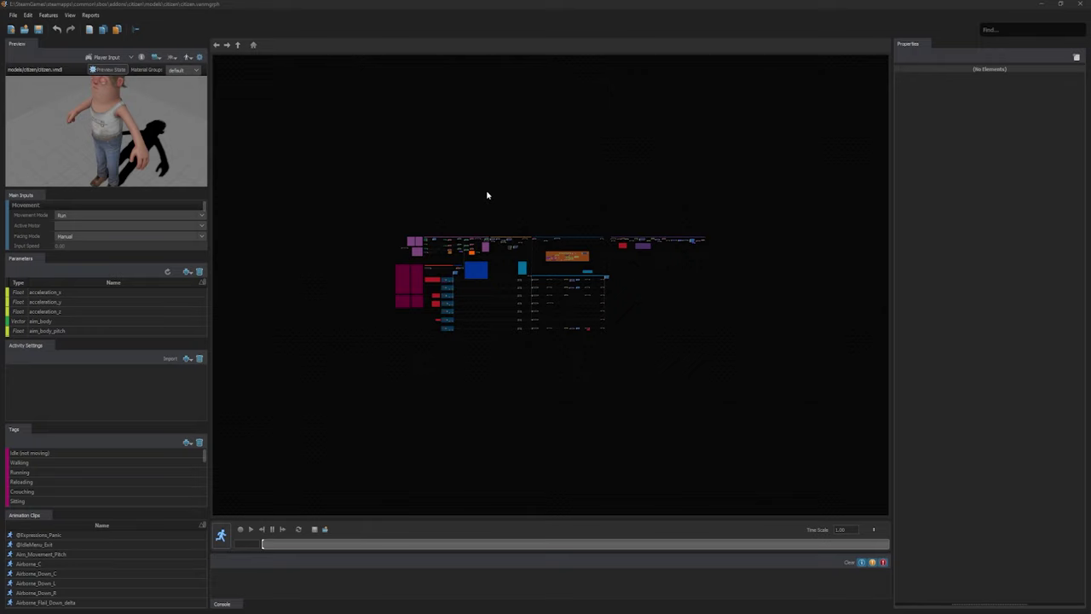
Examine the end of Section 05 up to the final pose, inspecting the Eyes_Darts_delta clip's properties along the way
middle_click_drag(802, 366, 702, 421)
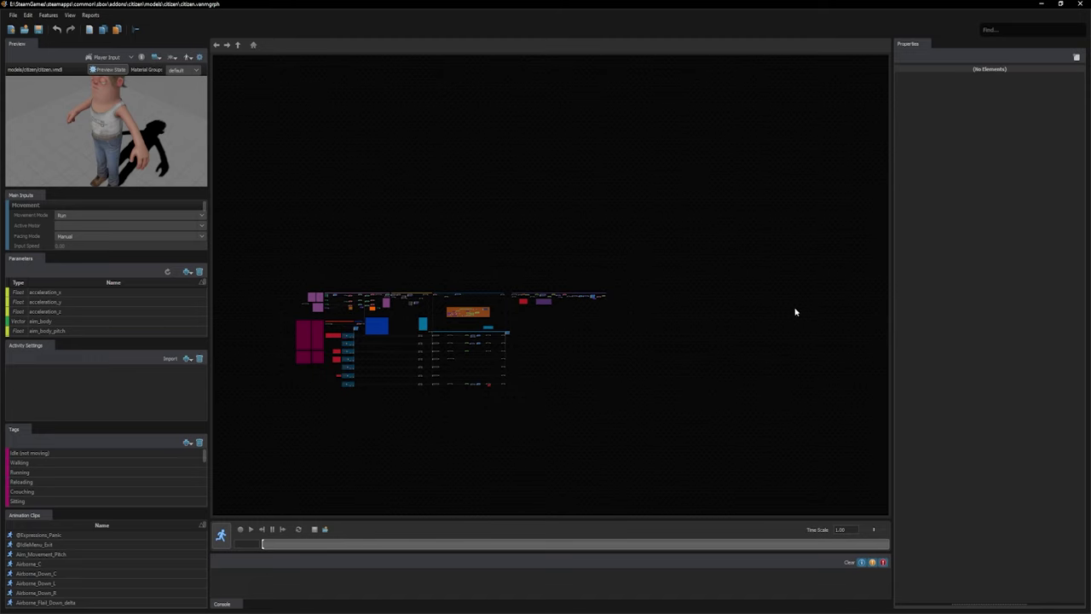
scroll(665, 268, "up", 8)
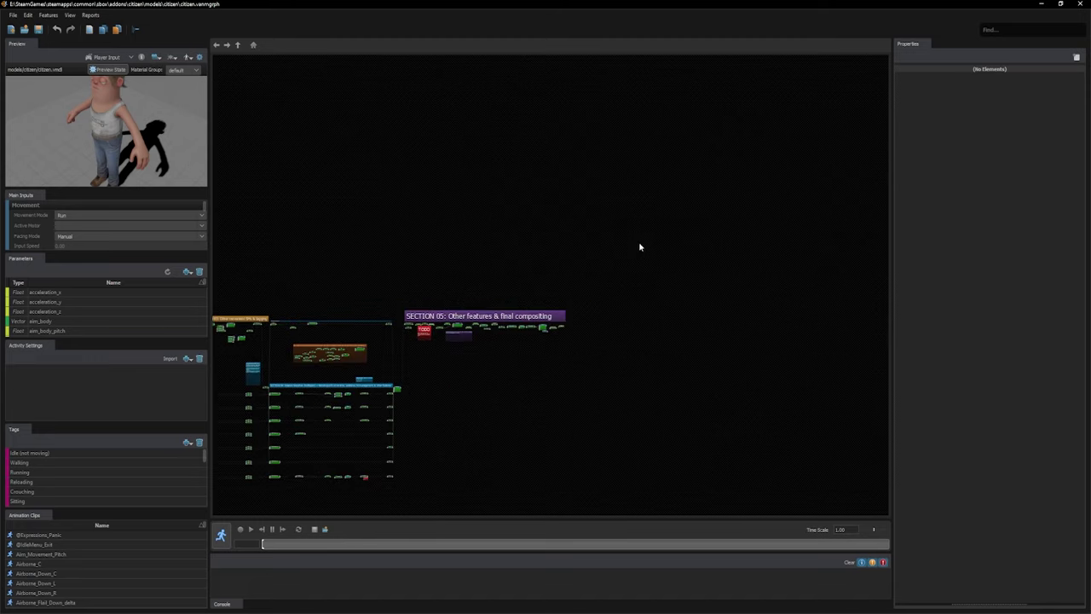
middle_click_drag(588, 277, 713, 185)
middle_click_drag(518, 300, 654, 200)
scroll(655, 201, "up", 5)
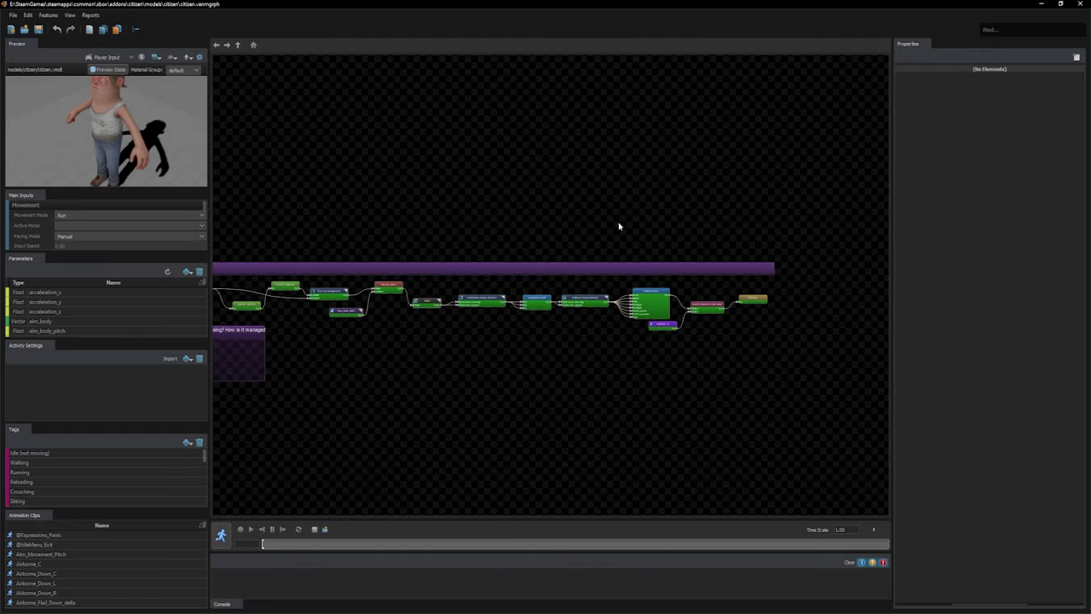
scroll(426, 257, "up", 2)
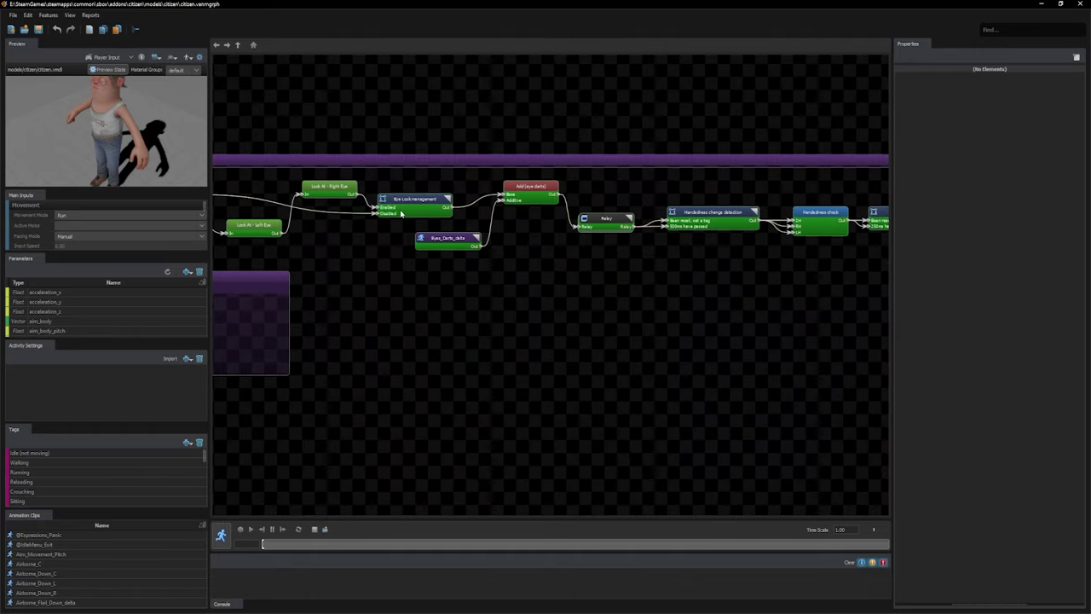
left_click(448, 241)
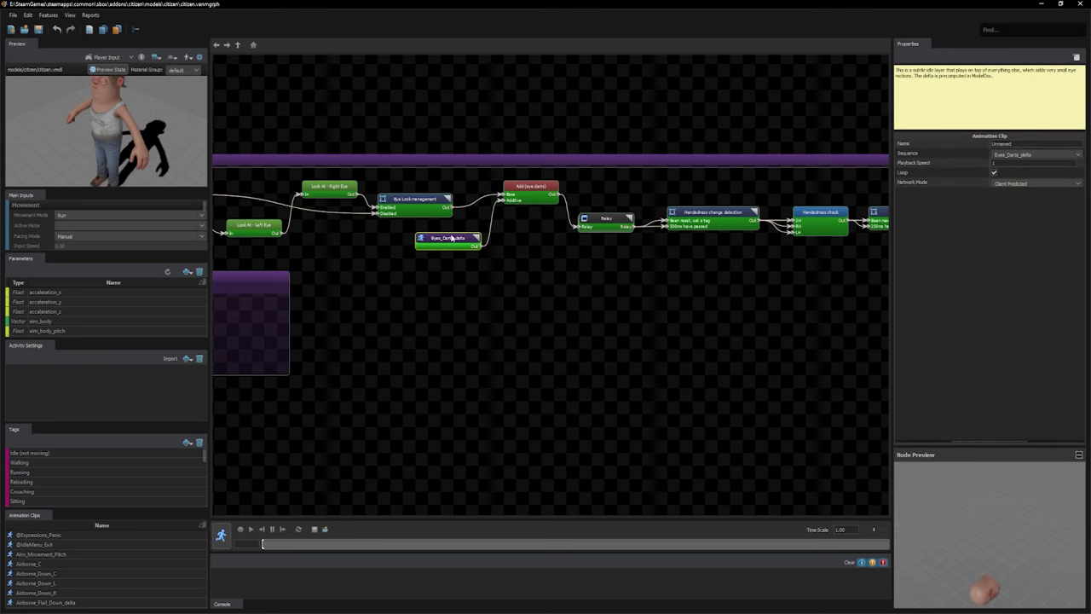
middle_click_drag(499, 187, 345, 171)
middle_click_drag(531, 205, 306, 225)
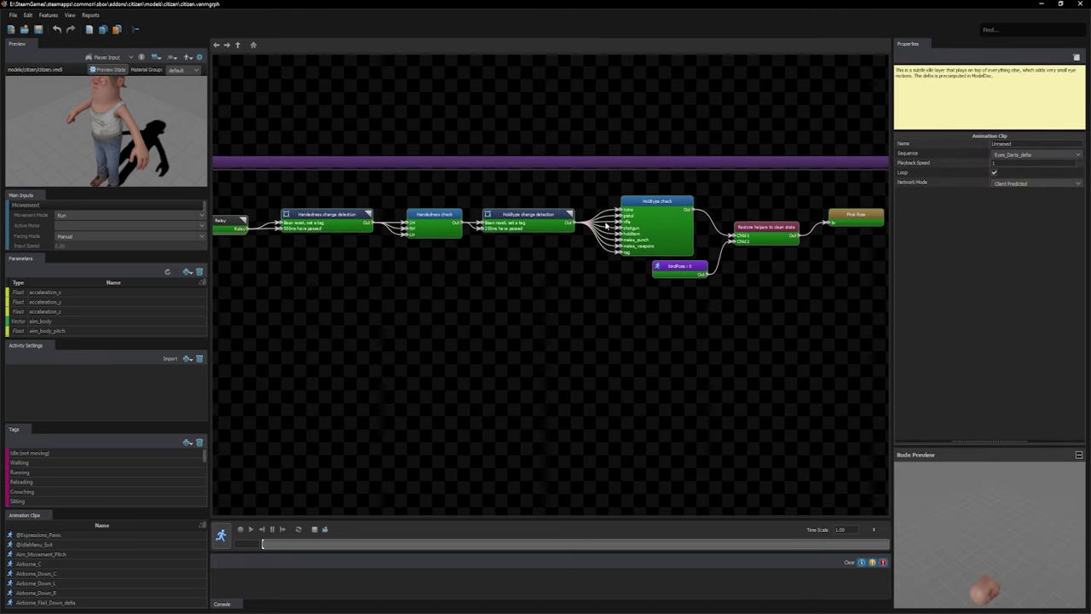
middle_click_drag(819, 196, 560, 190)
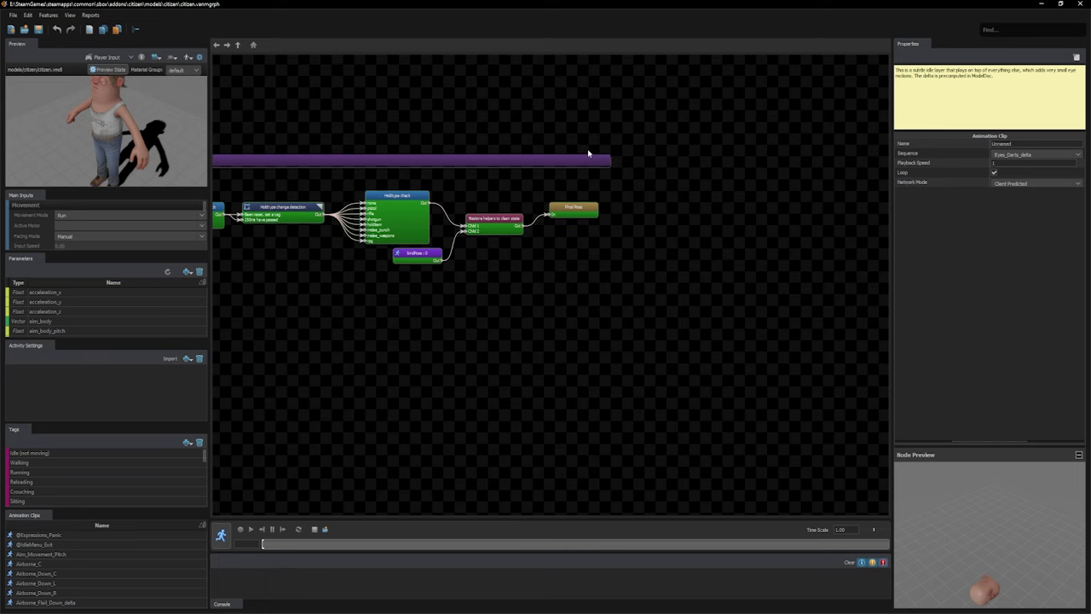
scroll(674, 117, "left", 3)
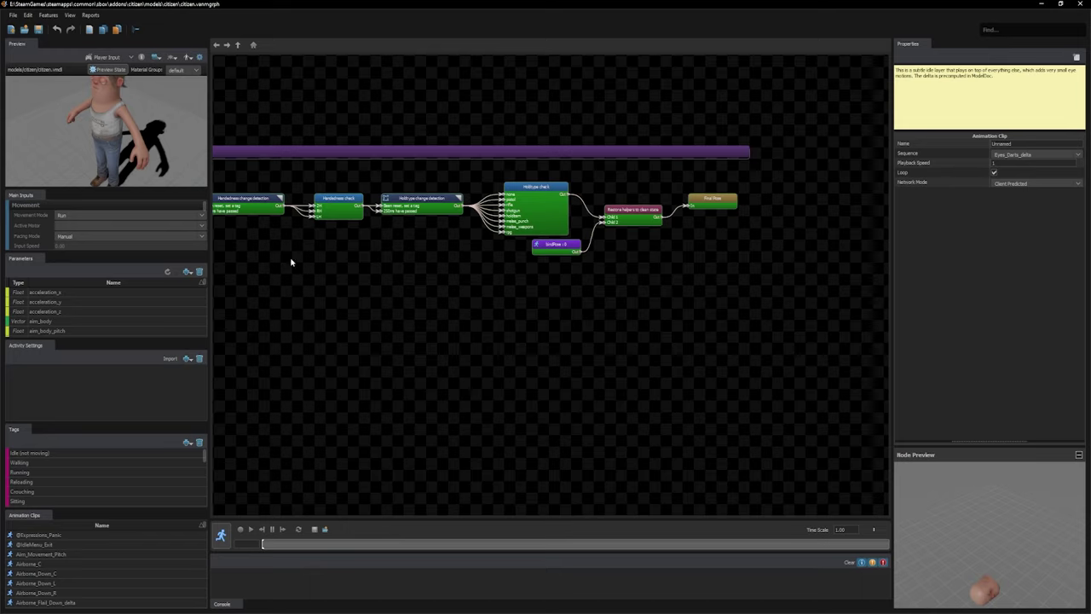
Trace the graph back from the final compositing section to the holdtype selector beside the weapon branches
middle_click_drag(290, 260, 782, 277)
middle_click_drag(437, 287, 753, 170)
middle_click_drag(458, 355, 669, 94)
middle_click_drag(495, 484, 608, 410)
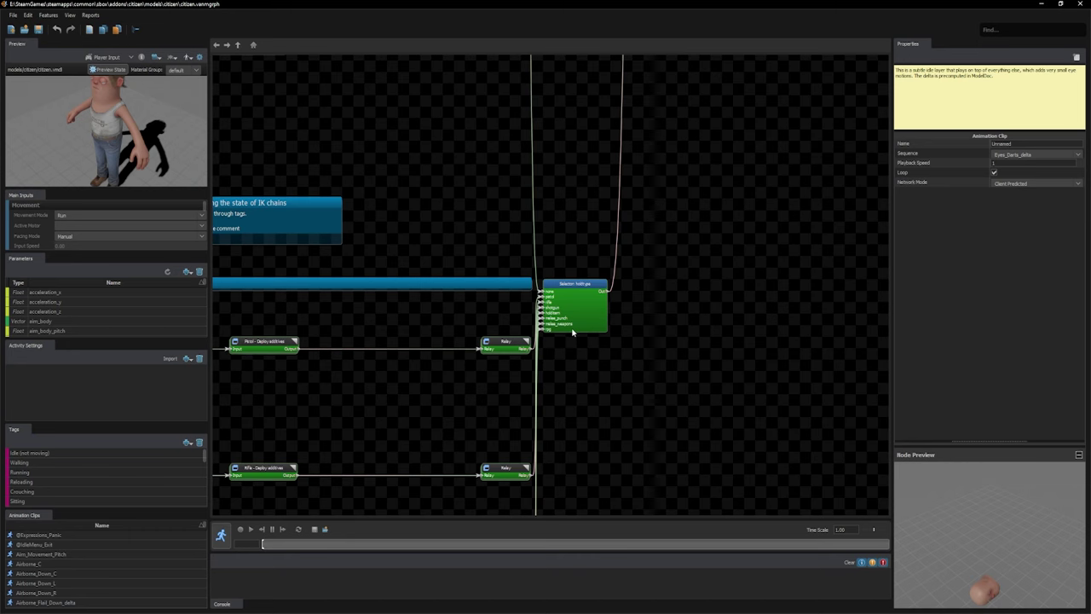
middle_click_drag(488, 70, 649, 398)
scroll(648, 398, "down", 3)
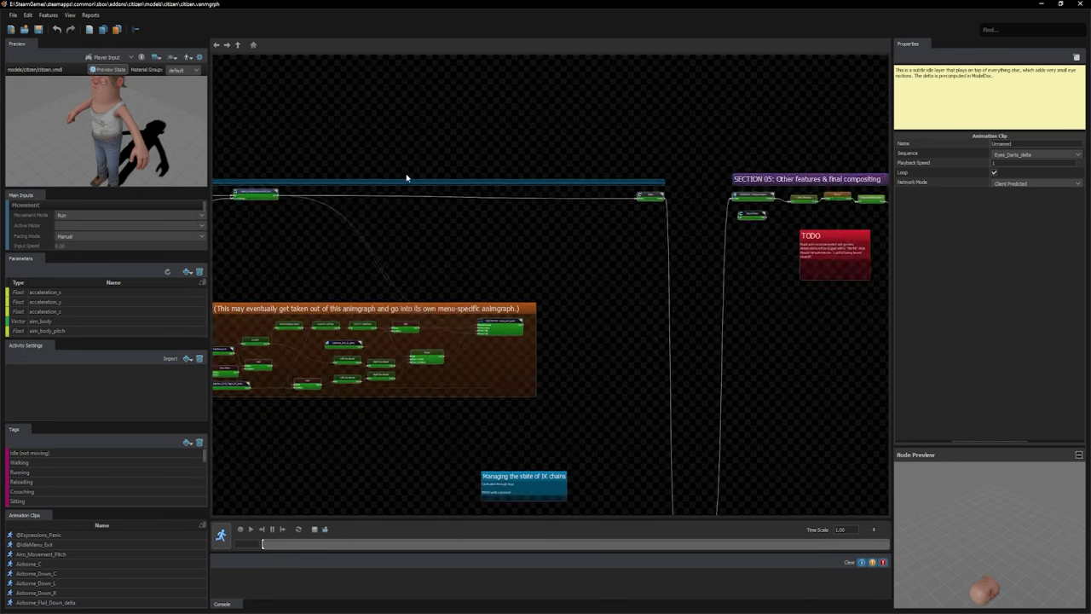
Inspect the properties of the Walk & Run, Walk only, Run only and Crouch Walk 2D blendspaces in Section 02
middle_click_drag(407, 176, 707, 191)
middle_click_drag(250, 248, 716, 211)
mouse_move(397, 210)
middle_mouse_down()
mouse_move(757, 188)
mouse_move(582, 263)
mouse_move(659, 311)
middle_mouse_up()
scroll(509, 260, "up", 3)
left_click(484, 259)
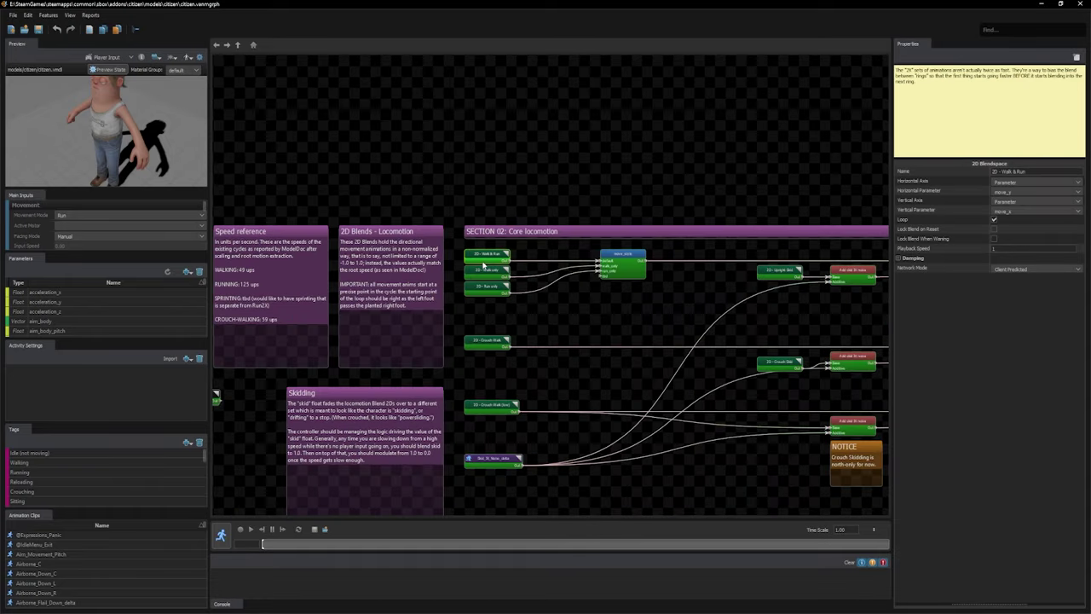
left_click(497, 272)
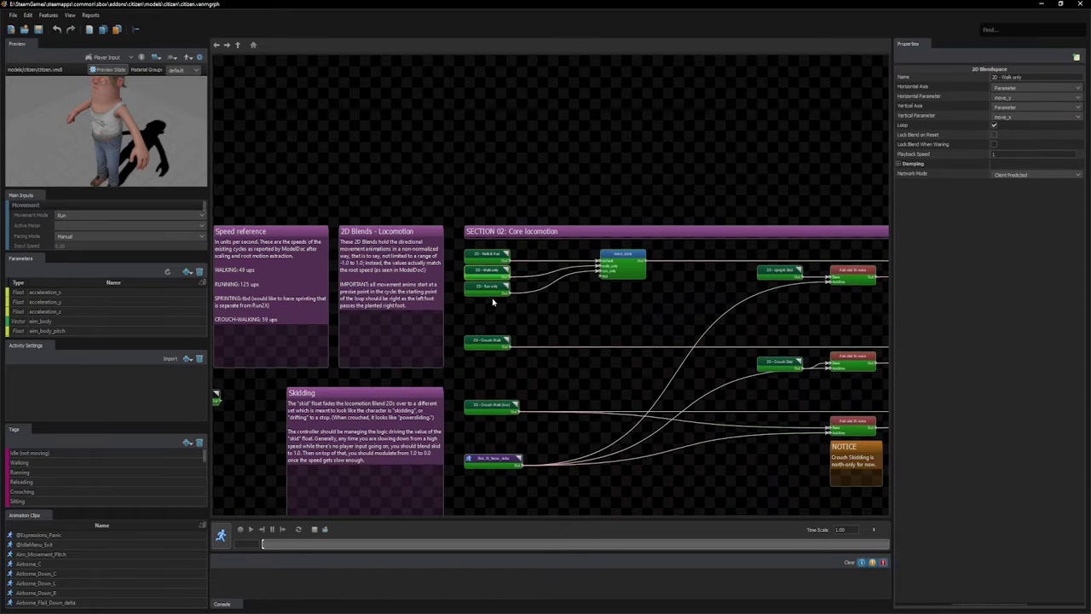
left_click(490, 296)
left_click(490, 343)
scroll(492, 298, "down", 3)
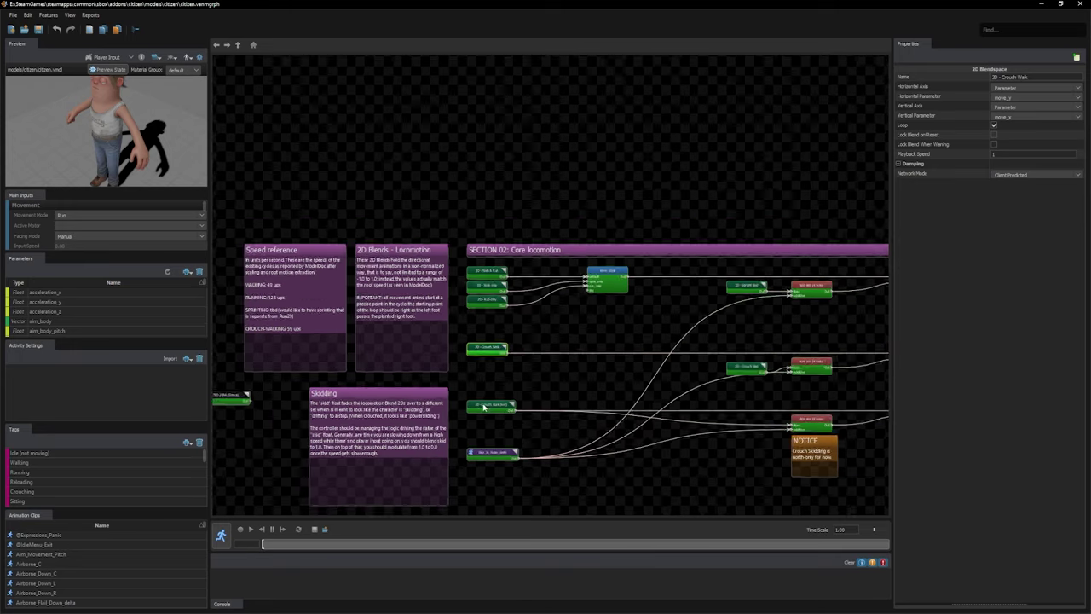
middle_click_drag(491, 296, 499, 267)
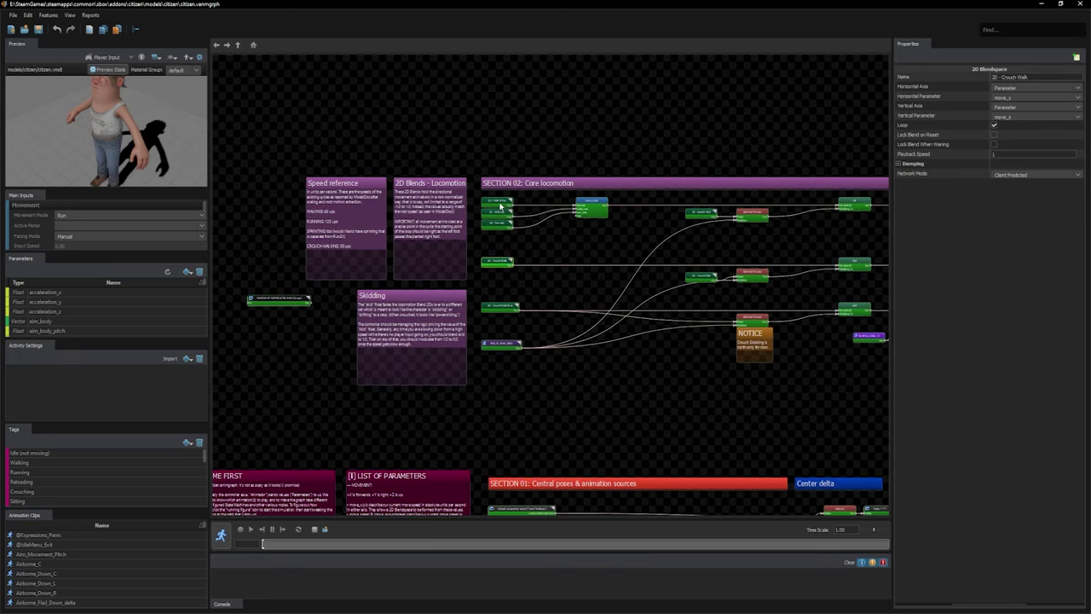
Follow the node flow from core locomotion in Section 02 through the movement state machines of Section 03 towards Section 05
mouse_move(568, 275)
middle_mouse_down()
mouse_move(397, 225)
mouse_move(302, 234)
middle_mouse_up()
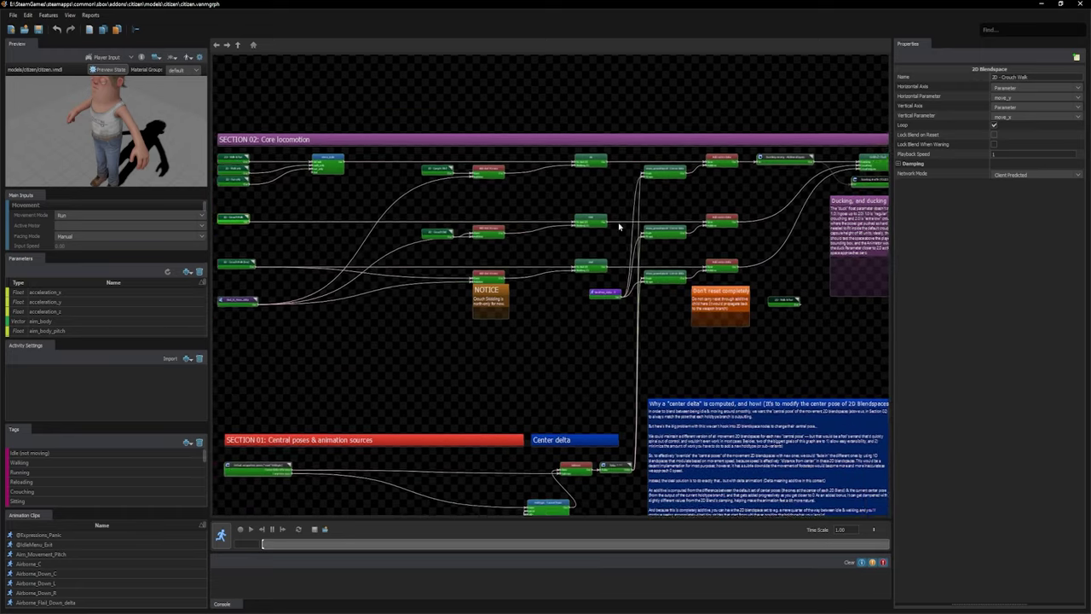
mouse_move(788, 198)
middle_mouse_down()
mouse_move(543, 241)
mouse_move(536, 225)
middle_mouse_up()
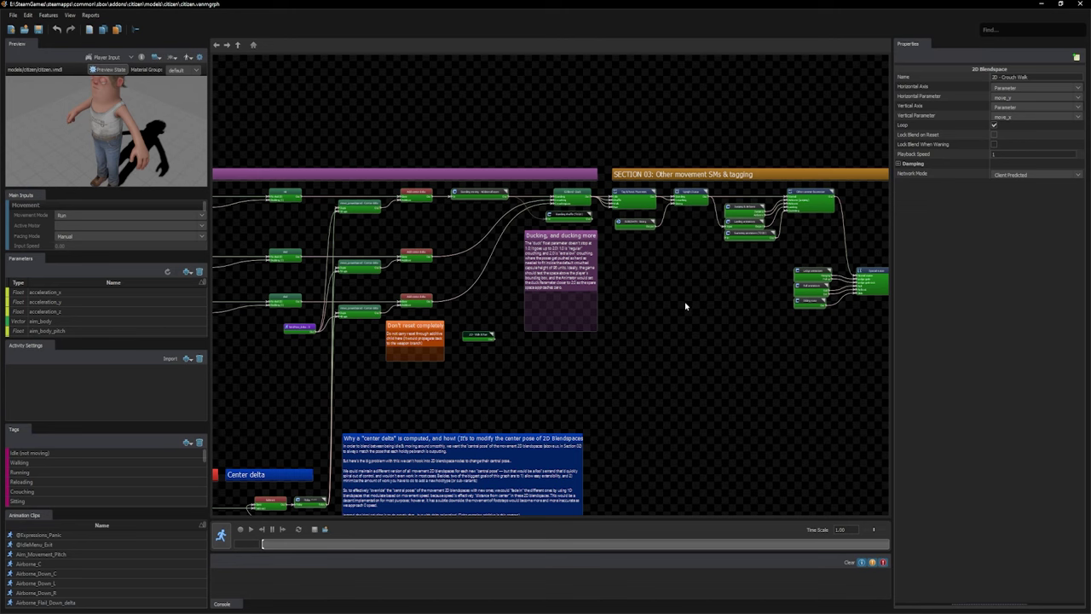
middle_click_drag(686, 306, 530, 290)
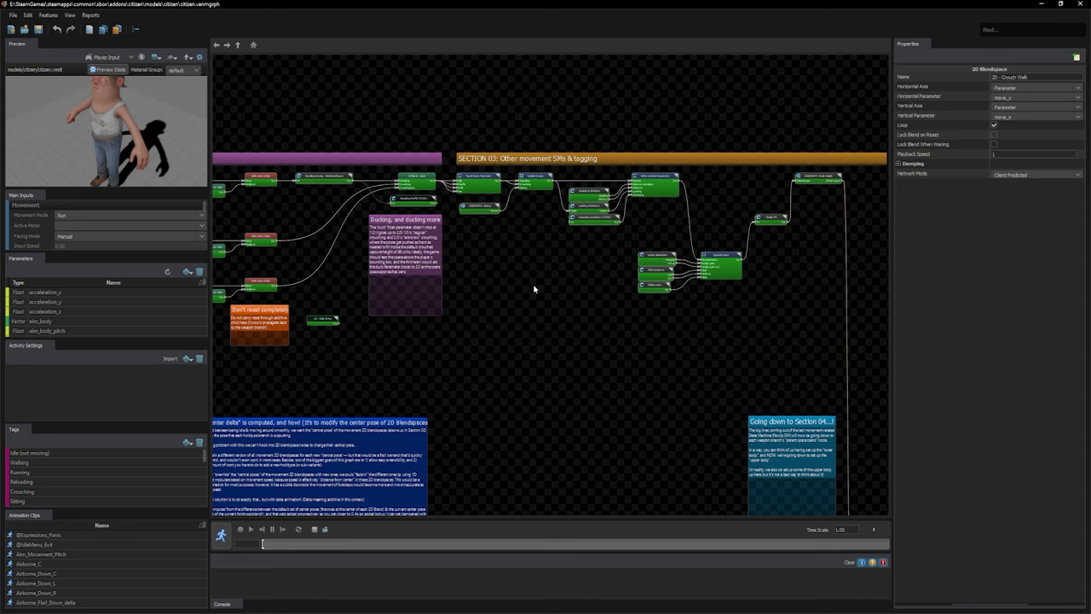
middle_click_drag(533, 289, 2, 367)
middle_click_drag(746, 340, 417, 344)
Inspect the Global Feet IK node and the Feet IK management state machine in Section 05, ending at the root graph
scroll(486, 287, "up", 5)
middle_click_drag(537, 291, 685, 306)
left_click(497, 227)
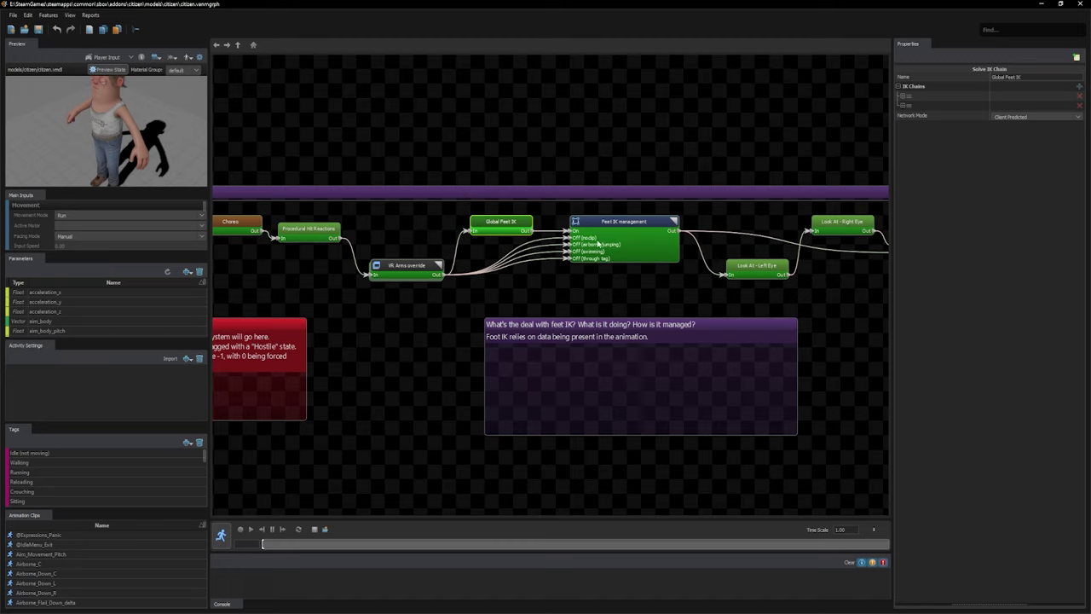
double_click(672, 221)
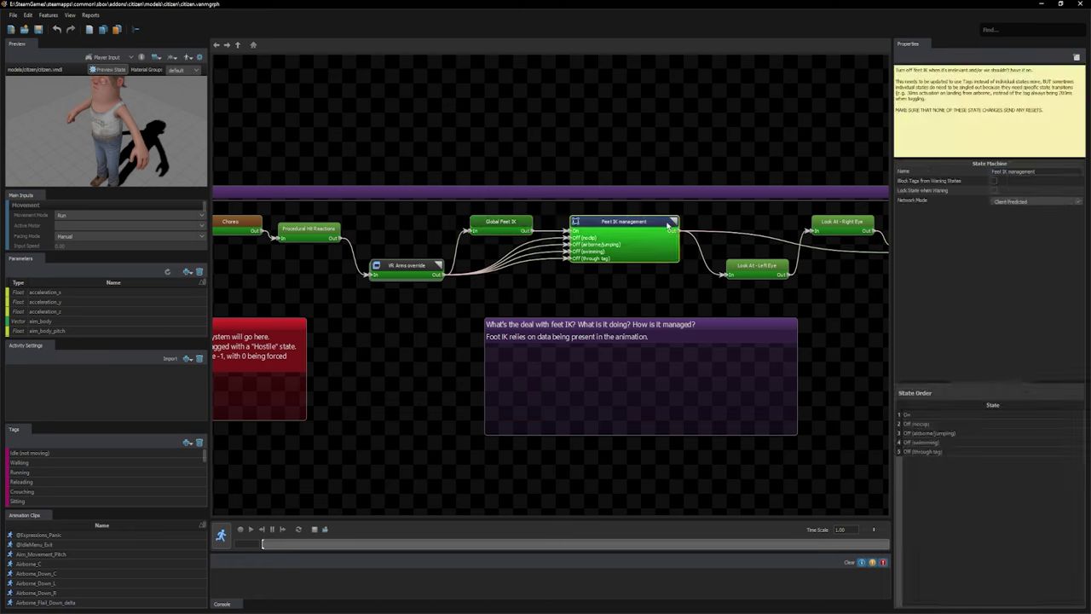
left_click(252, 45)
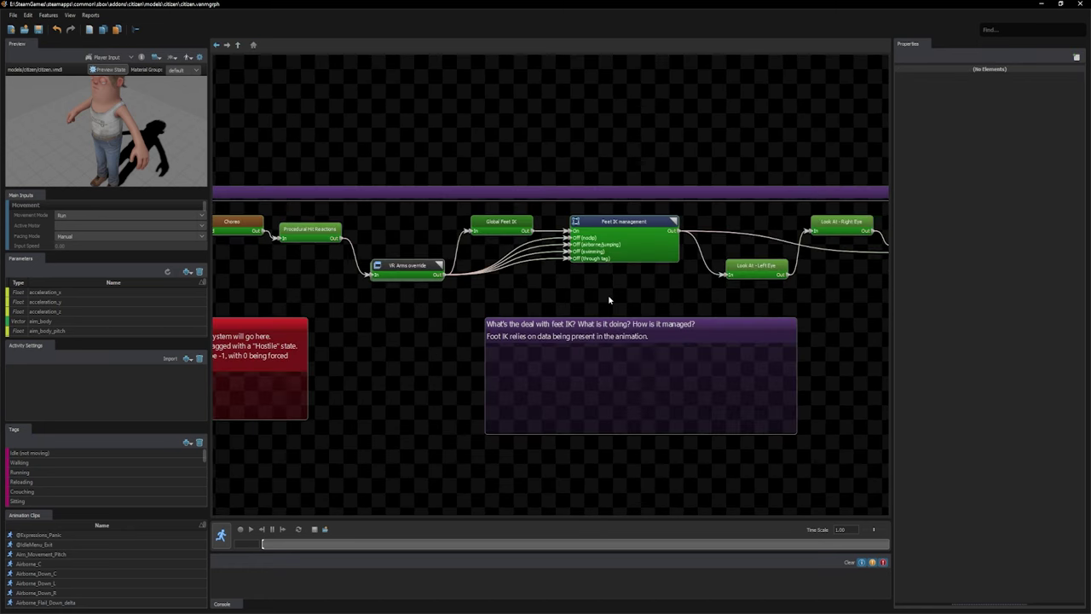
Open the Walk & Run blendspace in Section 02, preview its blending towards the westward run clips, and return to the root graph
scroll(472, 275, "down", 1)
middle_click_drag(472, 275, 729, 262)
scroll(415, 251, "down", 3)
middle_click_drag(414, 251, 801, 231)
scroll(438, 299, "down", 3)
middle_click_drag(490, 299, 941, 301)
middle_click_drag(561, 314, 922, 363)
middle_click_drag(391, 321, 547, 342)
scroll(554, 340, "up", 5)
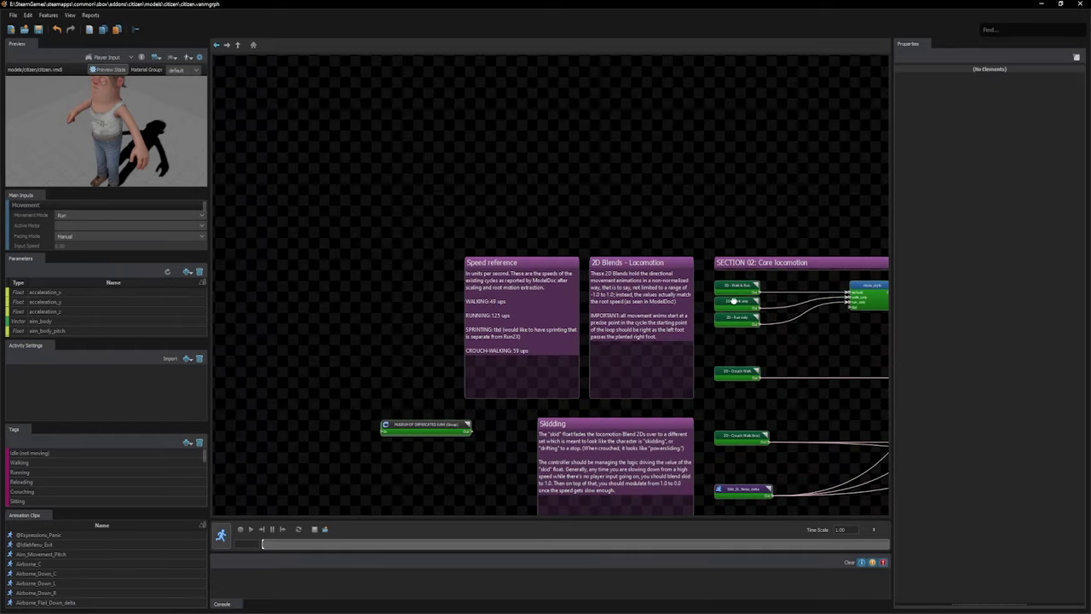
double_click(740, 284)
double_click(746, 292)
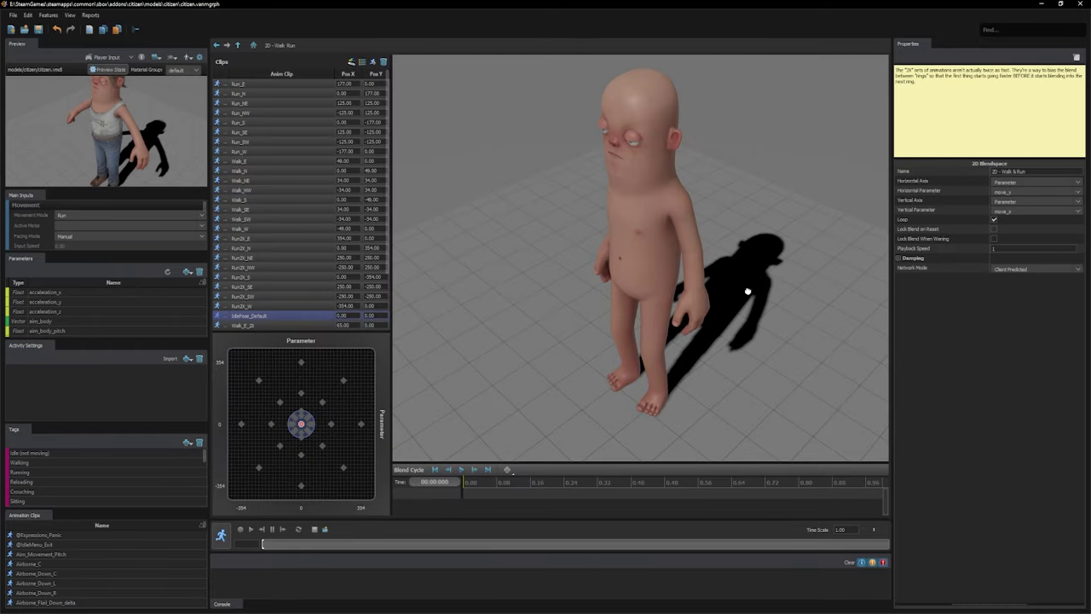
left_click_drag(301, 425, 245, 470)
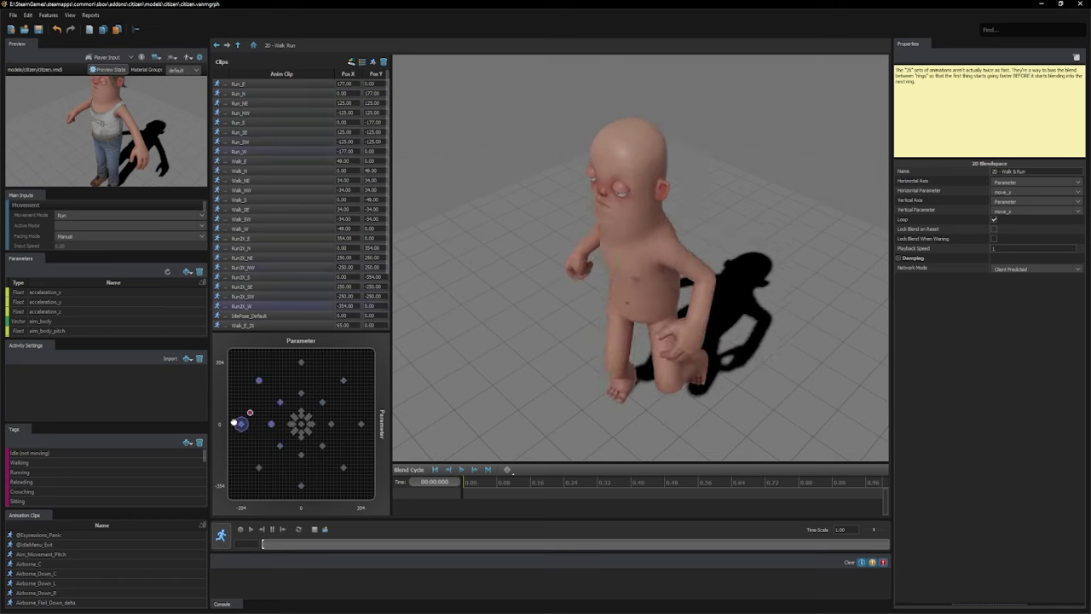
left_click(253, 44)
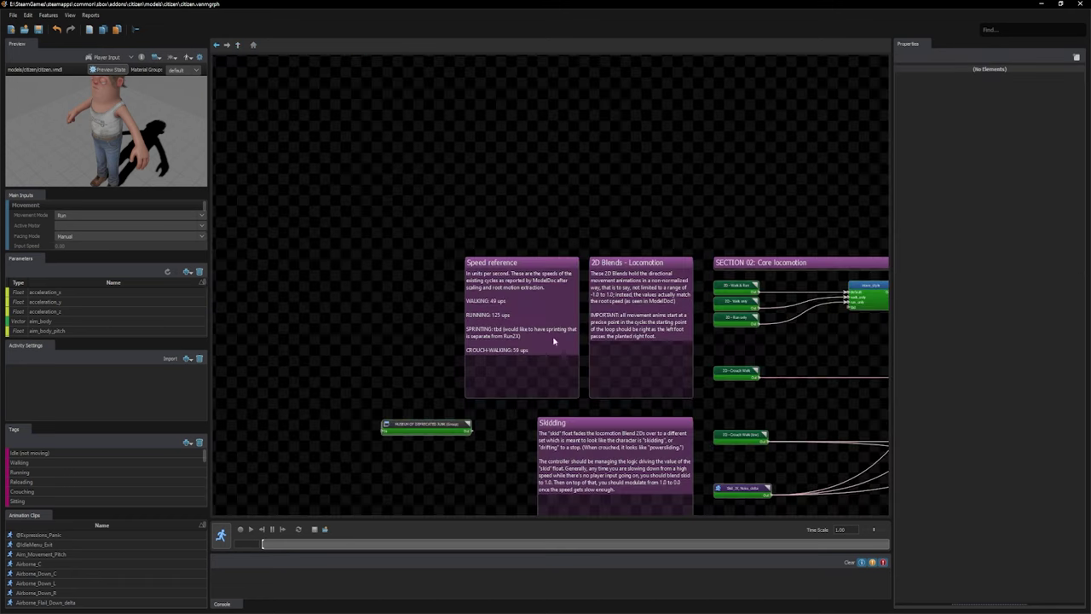
Review the graph from Section 03 past the main menu states to the start of Section 05
scroll(452, 339, "down", 2)
middle_click_drag(664, 219, 88, 120)
middle_click_drag(648, 146, 176, 111)
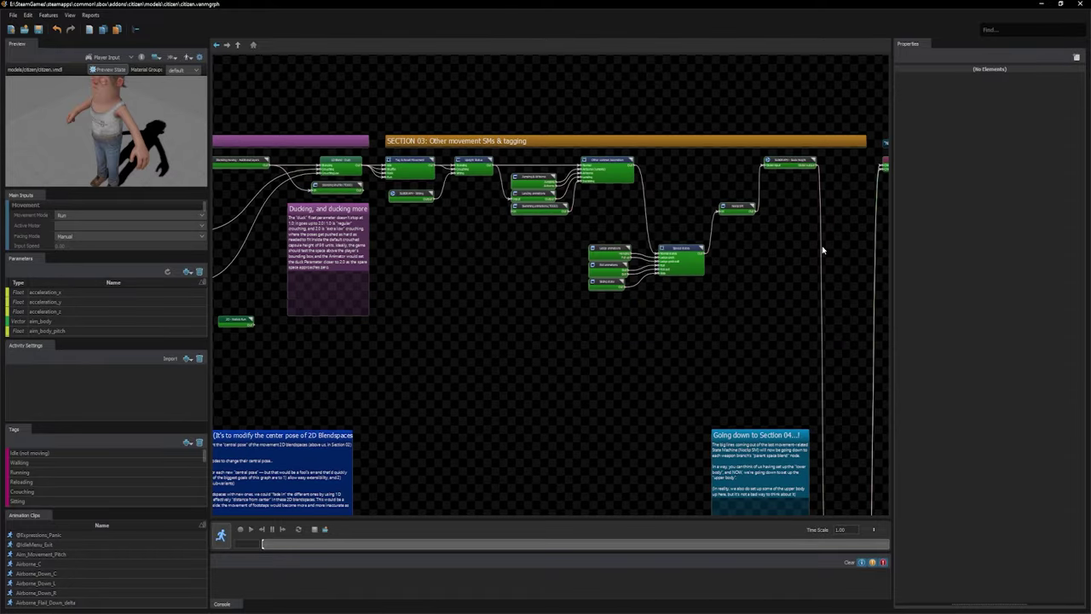
middle_click_drag(767, 190, 414, 224)
middle_click_drag(699, 229, 199, 250)
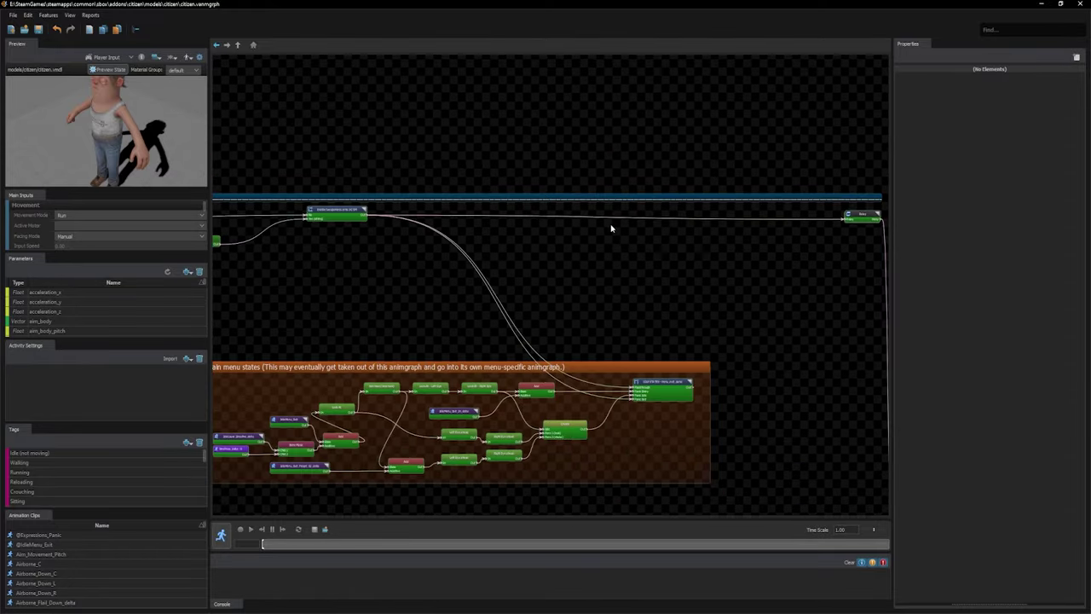
middle_click_drag(613, 228, 302, 236)
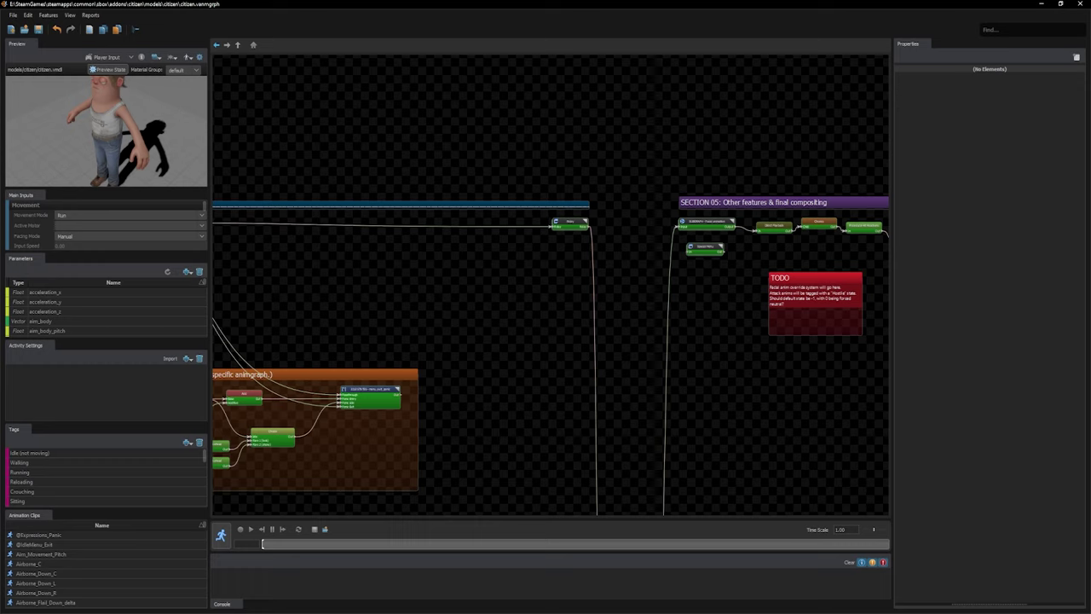
Show the Motors and Bone Merge panels in the animgraph editor
left_click(70, 15)
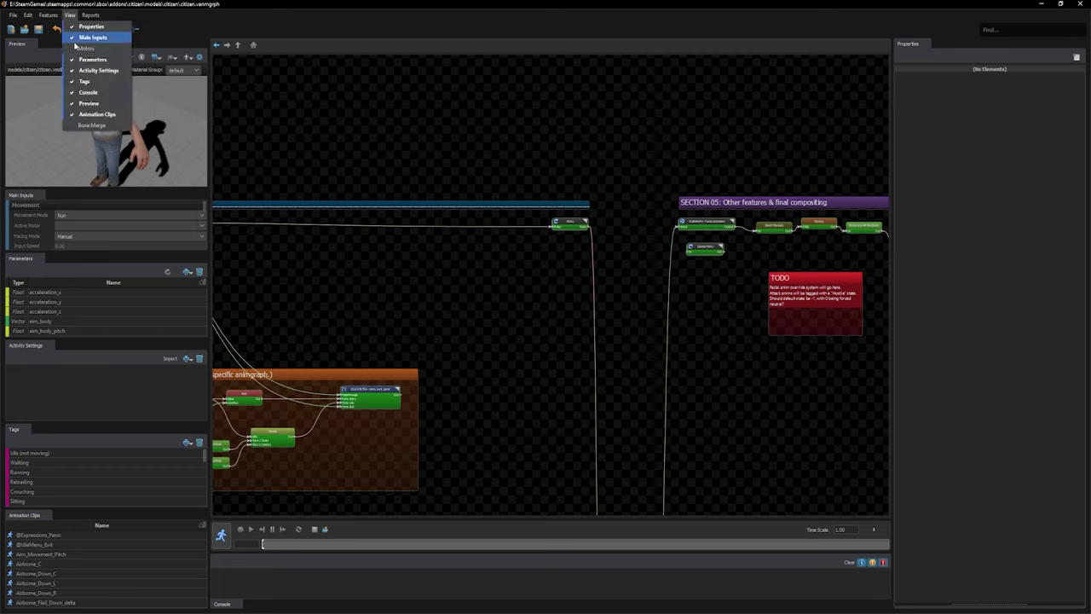
left_click(85, 51)
left_click(69, 15)
left_click(94, 126)
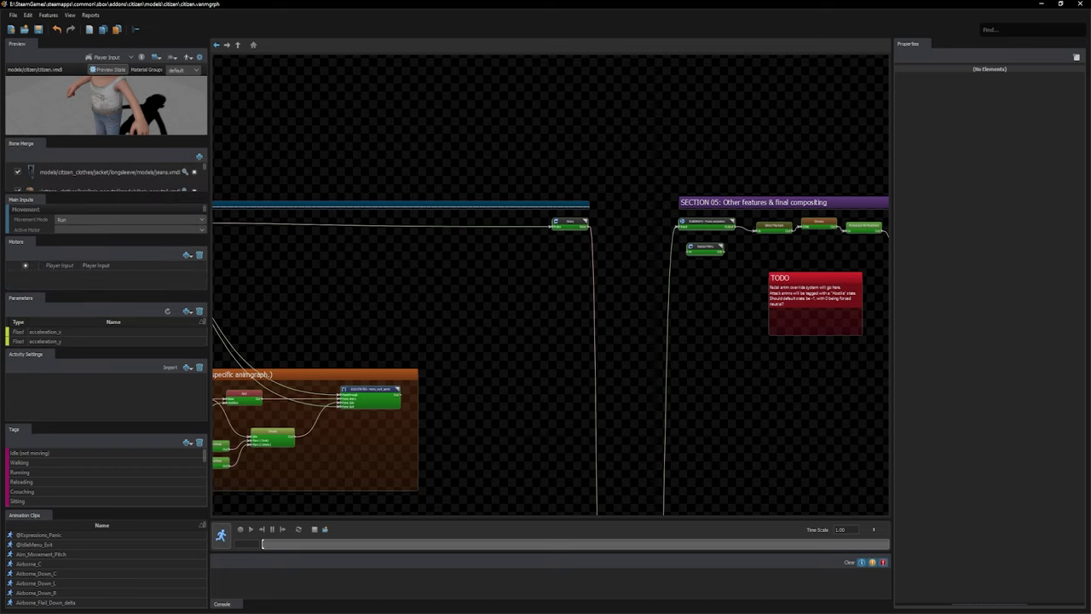
View the preview mesh list, switch to ModelDoc and open the citizen model's linked animgraph for editing
left_click(200, 57)
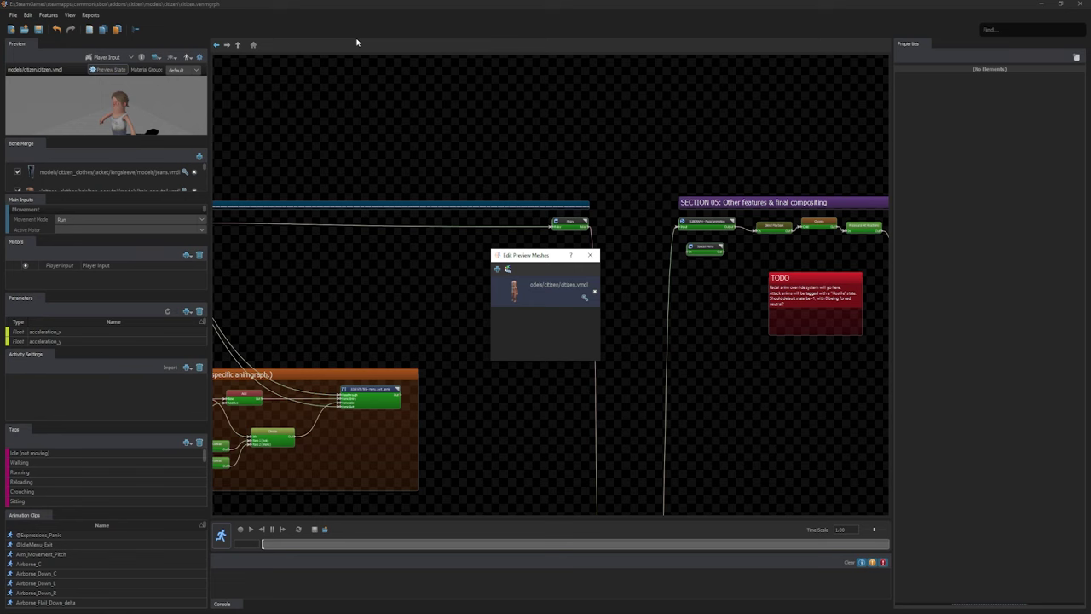
left_click(589, 255)
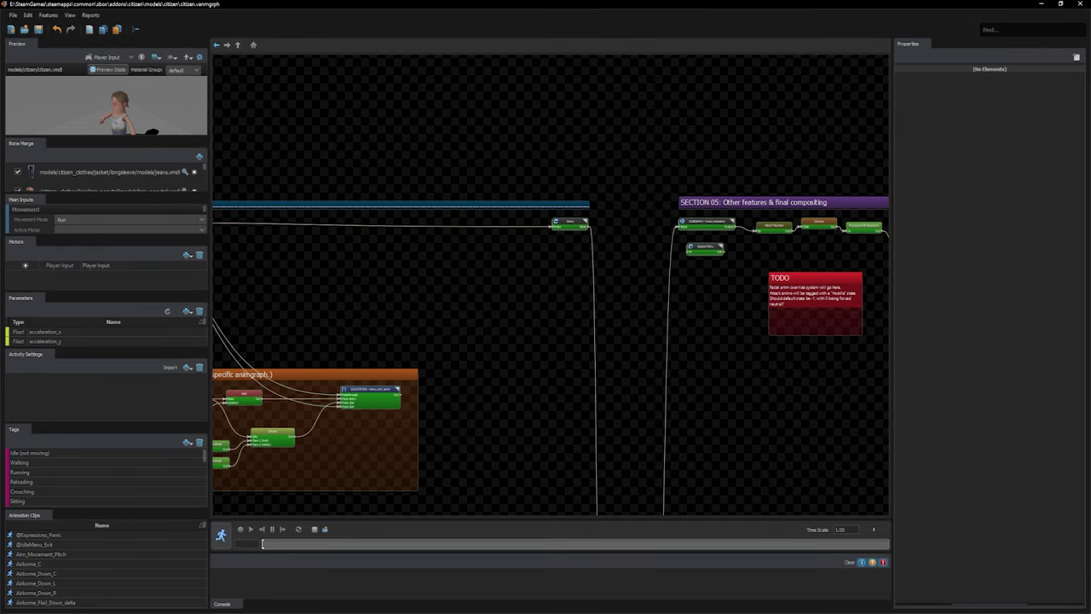
left_click(292, 36)
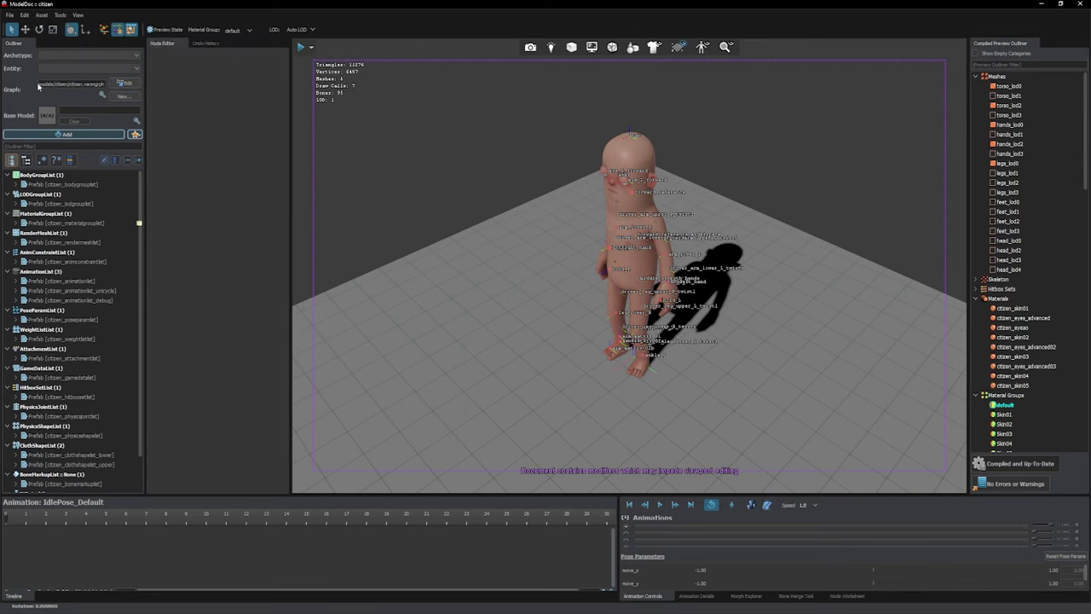
left_click(124, 84)
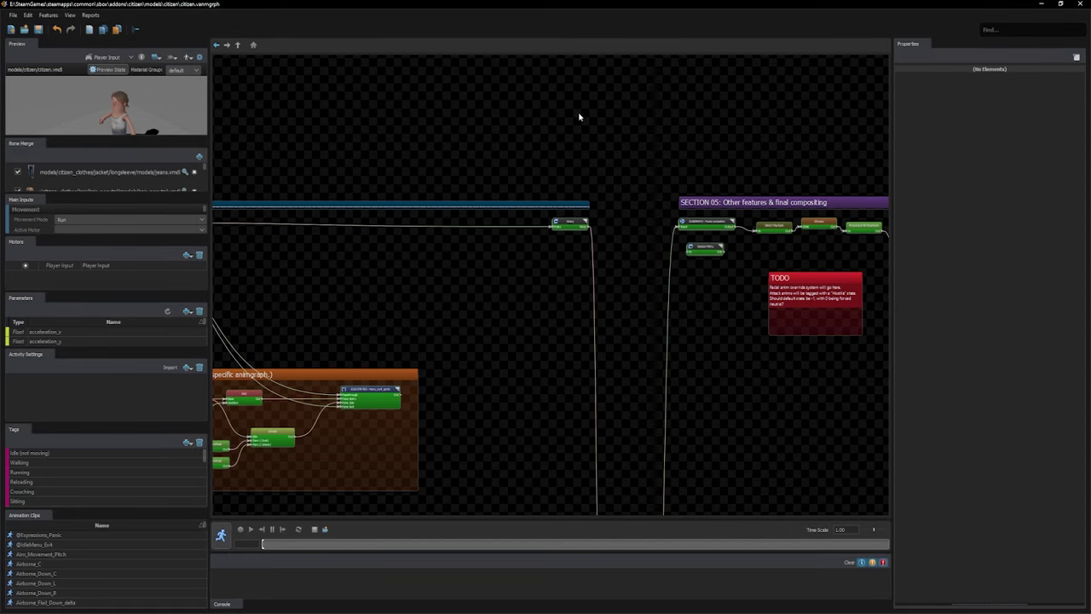
Fill the preview mesh list with the additional models for this animgraph, including the skeleton_clean_skin and skeleman models
left_click(199, 57)
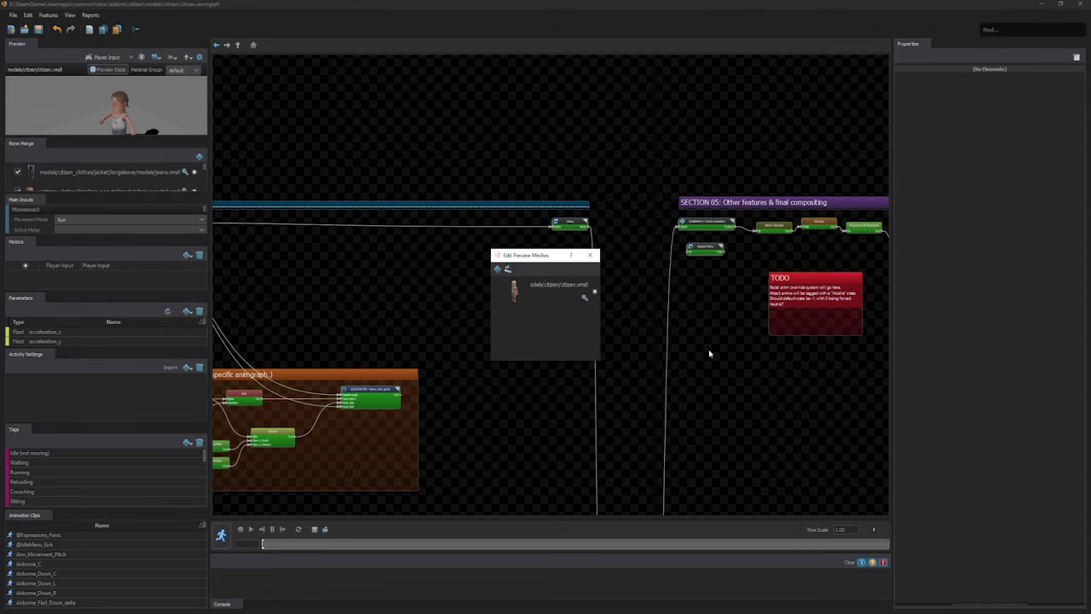
left_click(507, 270)
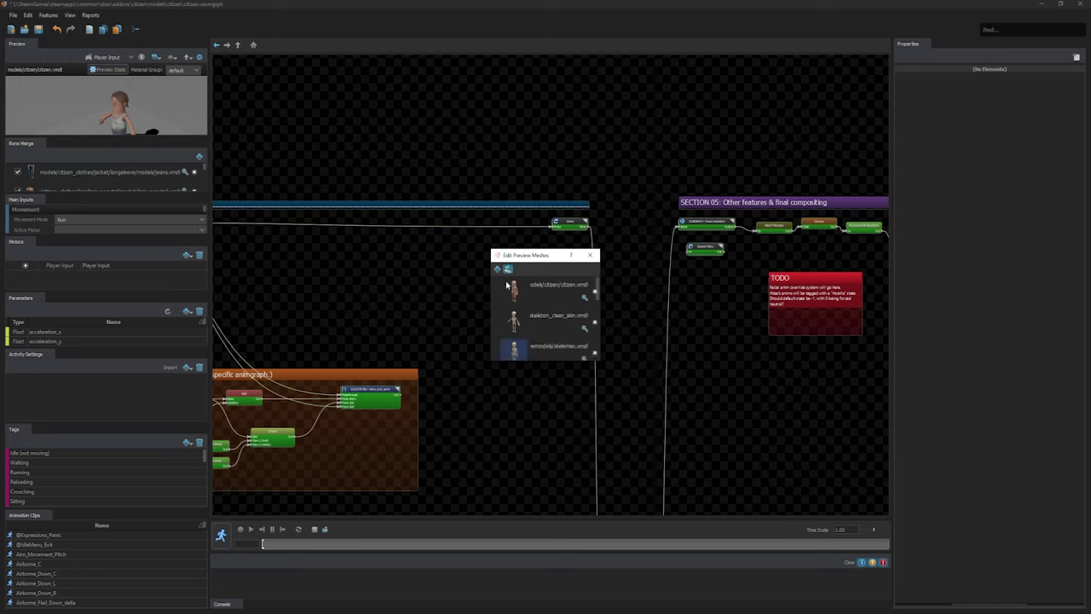
Remove every preview mesh except the citizen.vmdl model, including the added empty entry, and close the mesh list
left_click(594, 323)
left_click(594, 323)
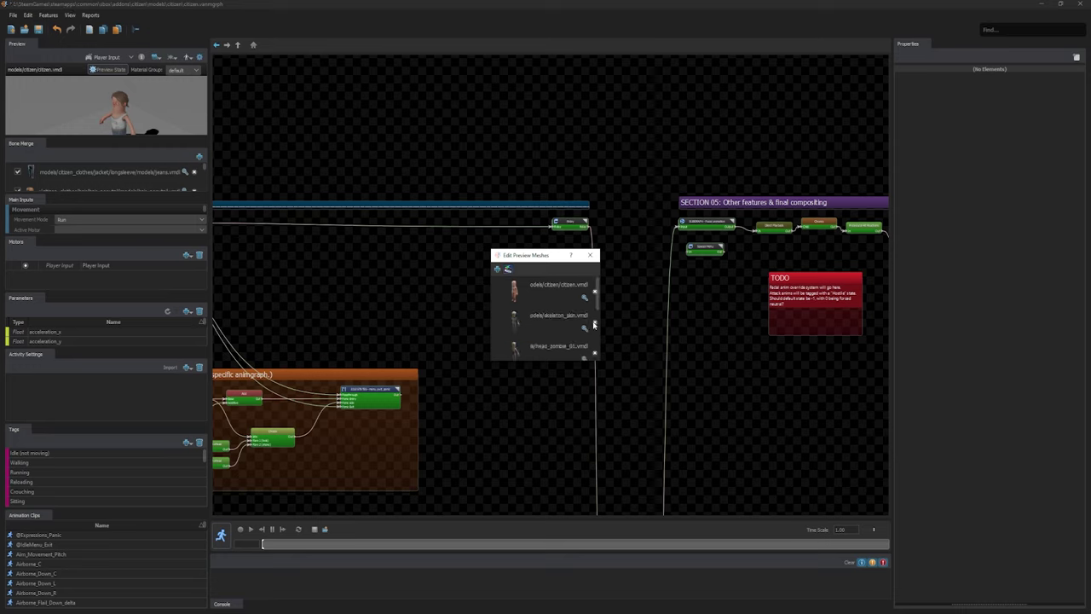
left_click(594, 323)
left_click(593, 323)
left_click(594, 323)
left_click(594, 323)
left_click(498, 269)
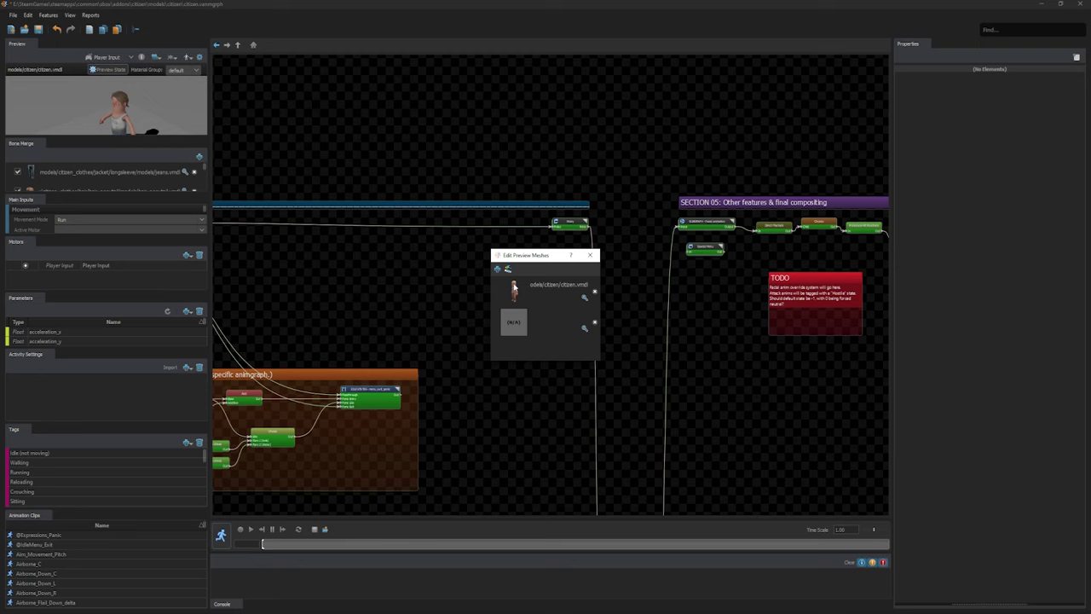
left_click(594, 323)
left_click(588, 255)
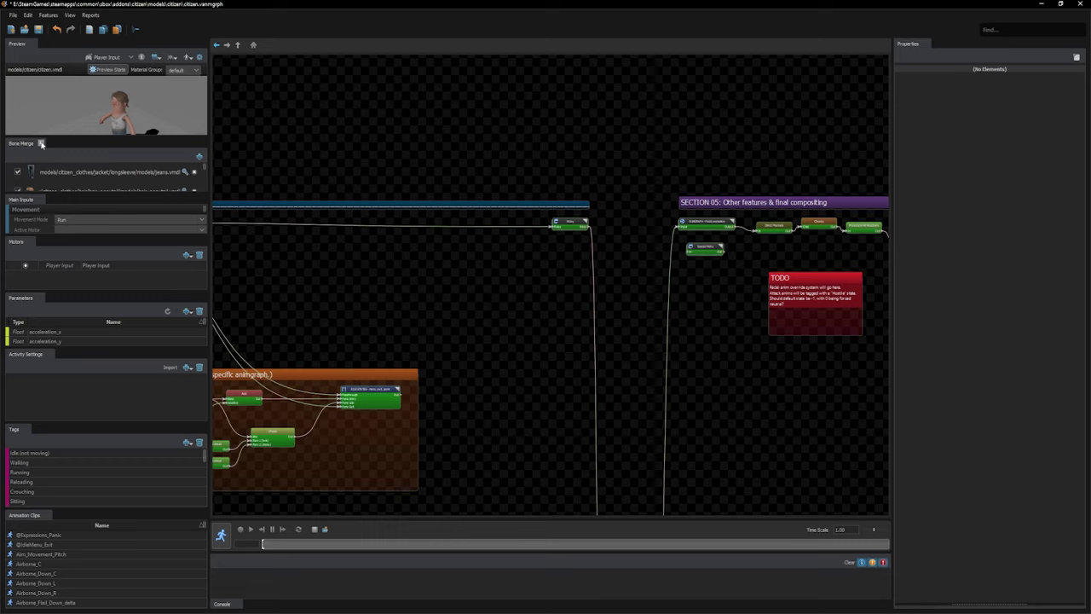
Close the Bone Merge and Motors panels, checking which motor types can be added, and enlarge the Parameters panel
left_click(41, 143)
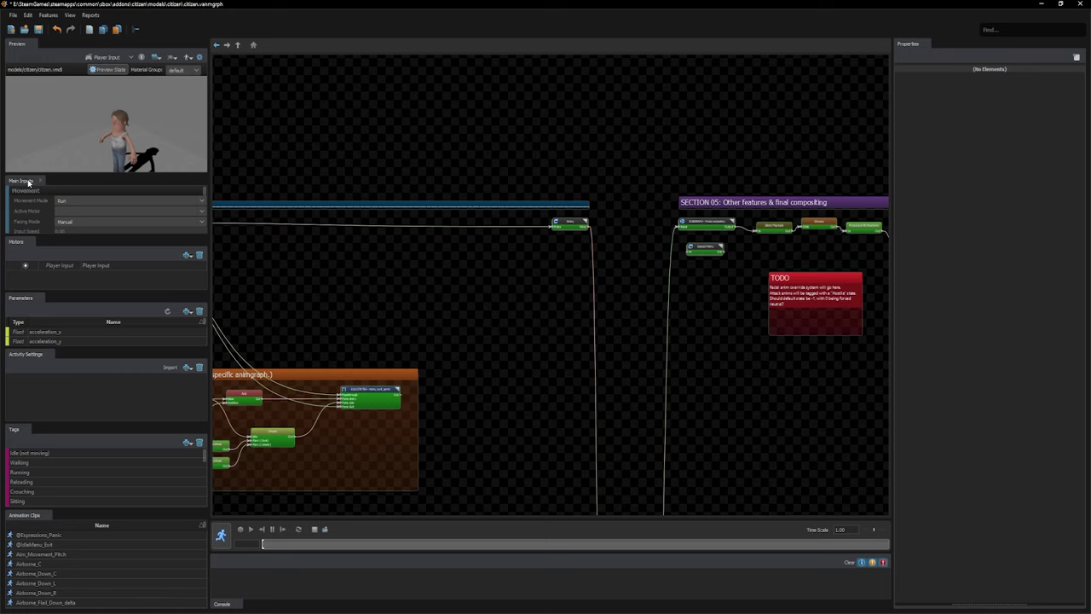
left_click_drag(27, 235, 41, 188)
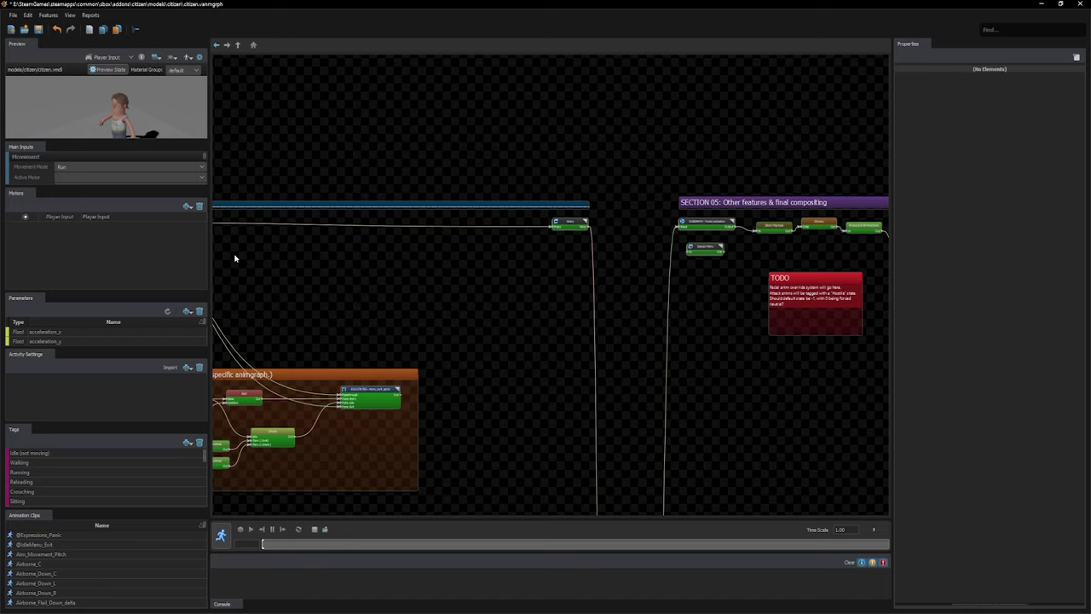
left_click(187, 208)
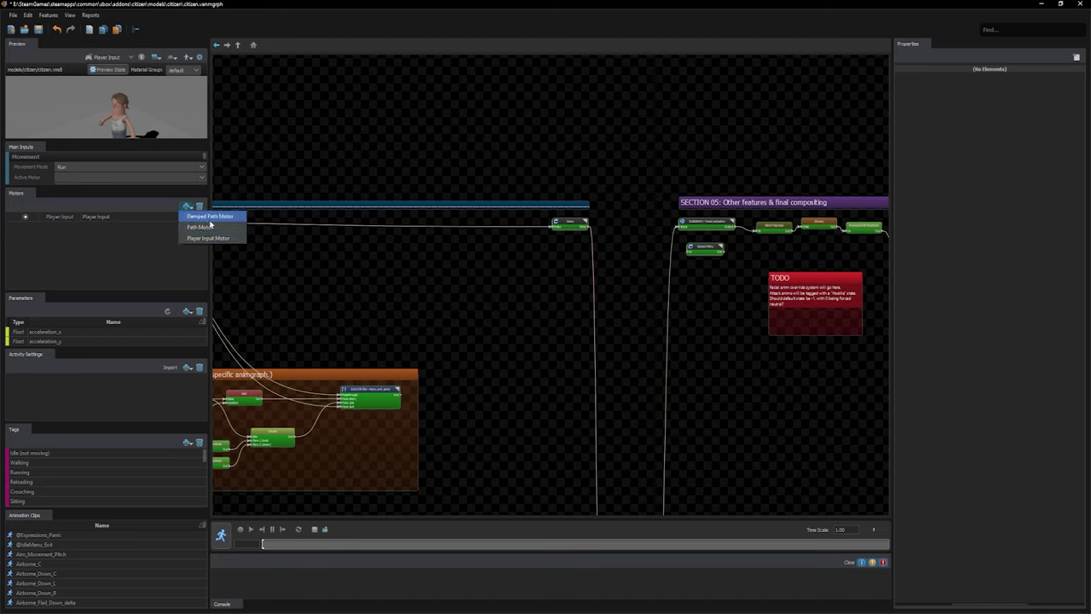
left_click(117, 235)
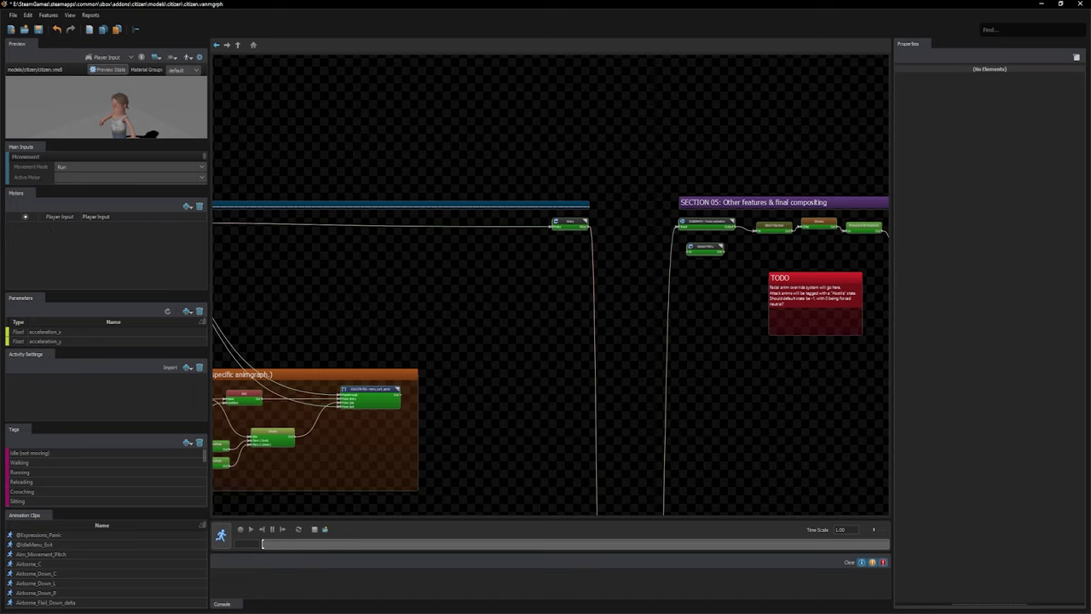
left_click(31, 196)
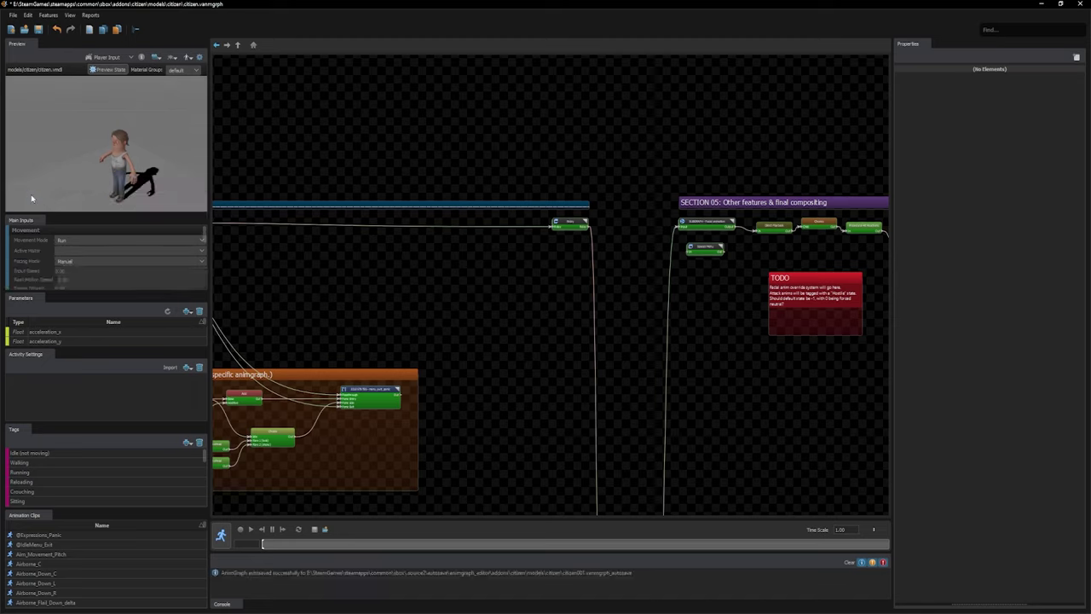
left_click_drag(43, 289, 49, 244)
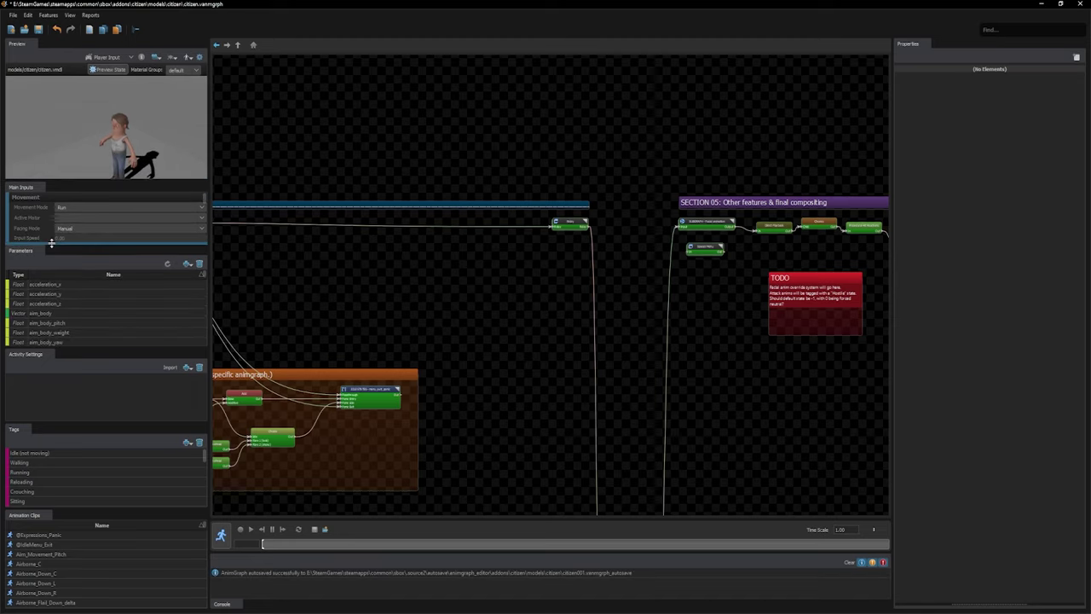
Locate the holdtype Selector node between Section 04 and Section 05 and examine its properties
scroll(645, 216, "down", 5)
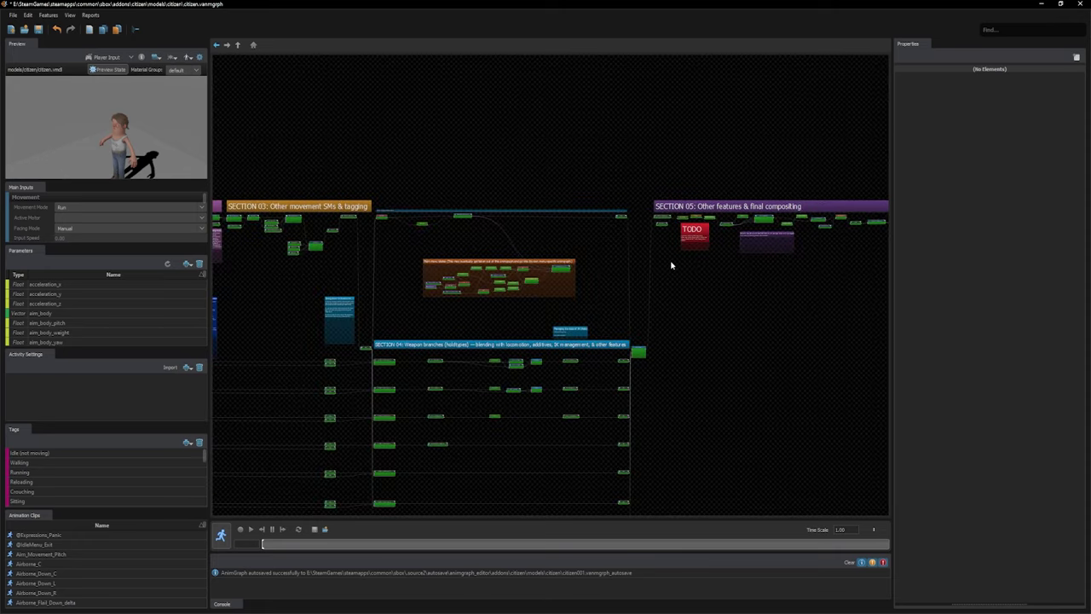
middle_click_drag(621, 260, 271, 301)
middle_click_drag(658, 215, 931, 116)
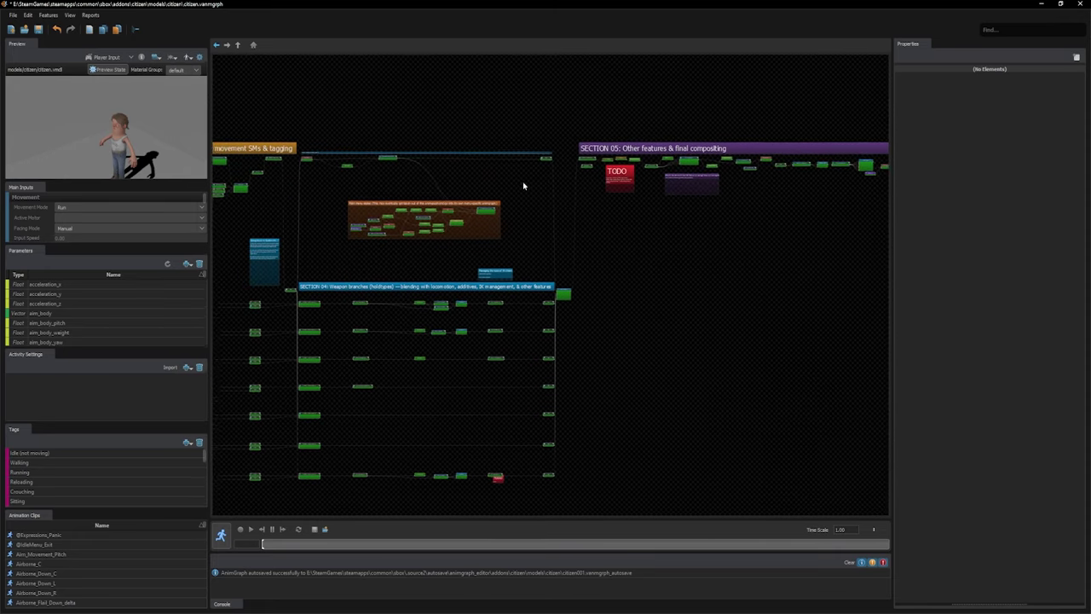
middle_click_drag(383, 170, 161, 185)
middle_click_drag(693, 178, 651, 191)
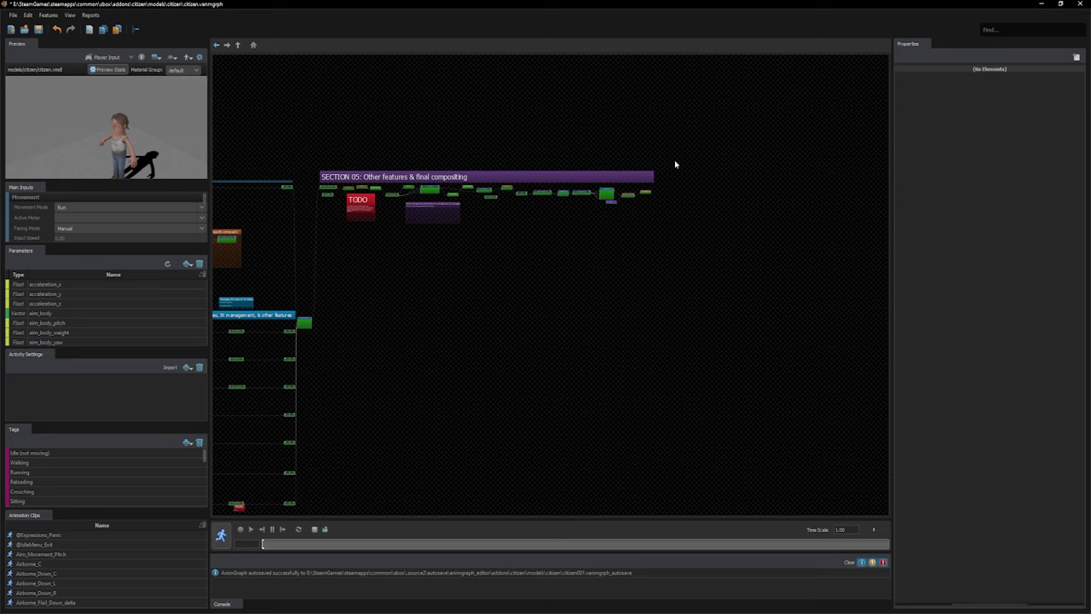
middle_click_drag(438, 280, 528, 302)
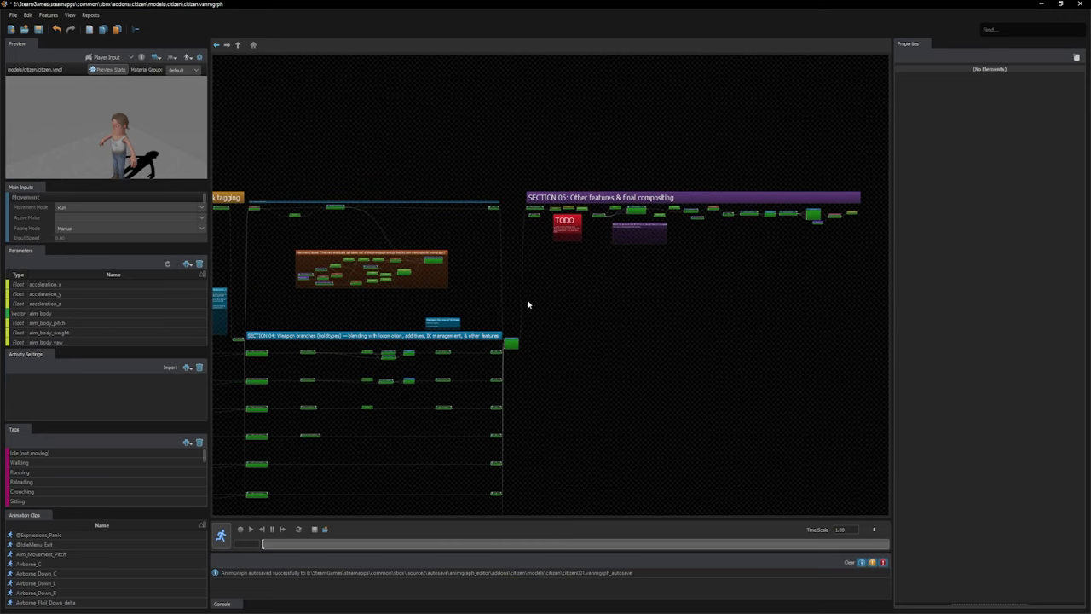
scroll(545, 315, "up", 2)
scroll(557, 325, "up", 5)
middle_click_drag(487, 358, 596, 250)
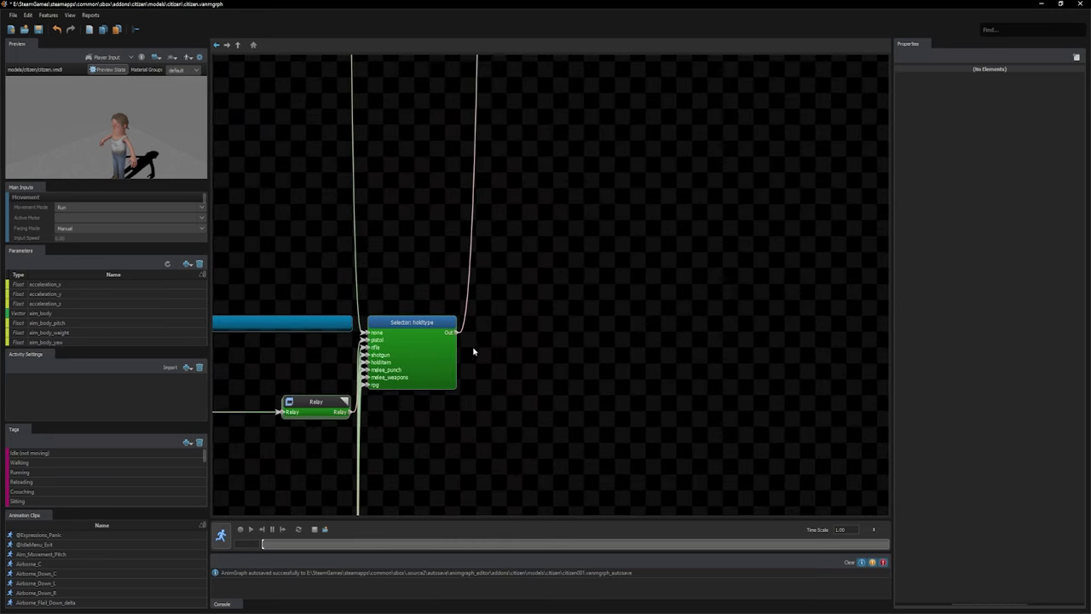
middle_click_drag(472, 351, 571, 306)
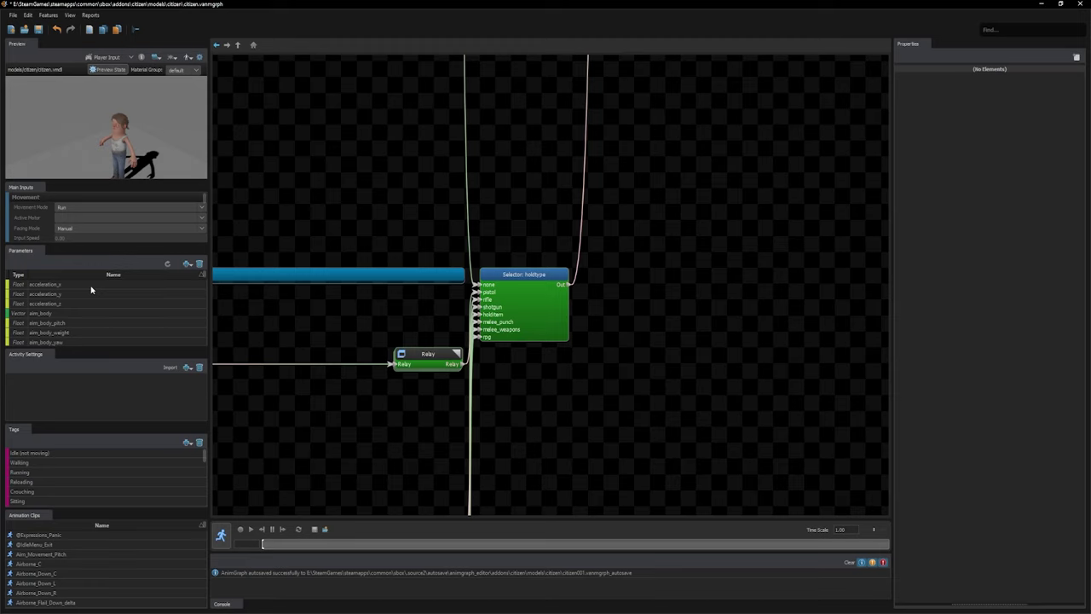
left_click(513, 274)
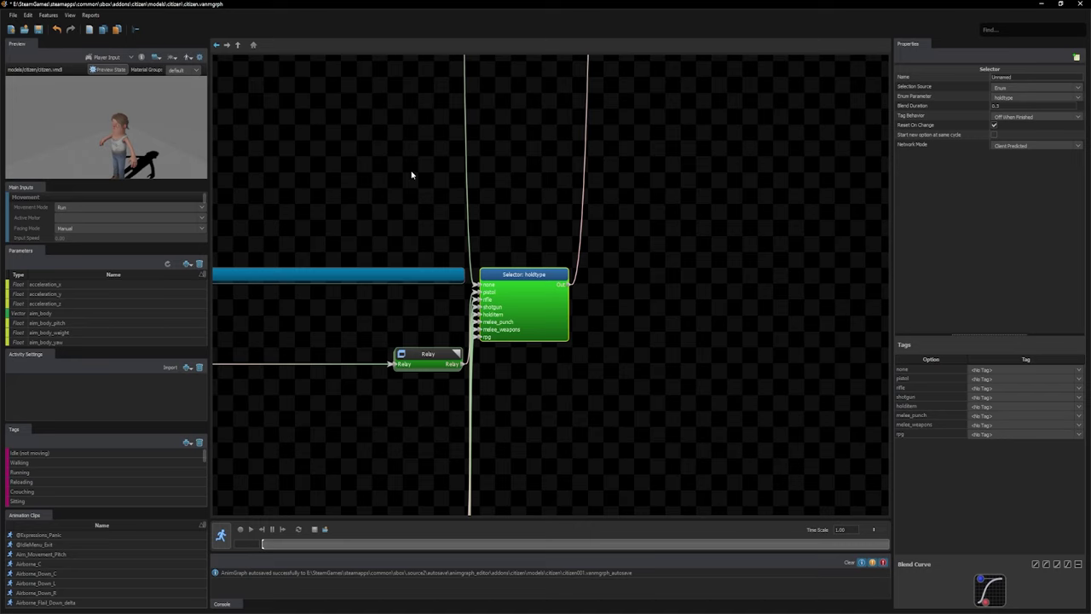
middle_click_drag(478, 108, 539, 97)
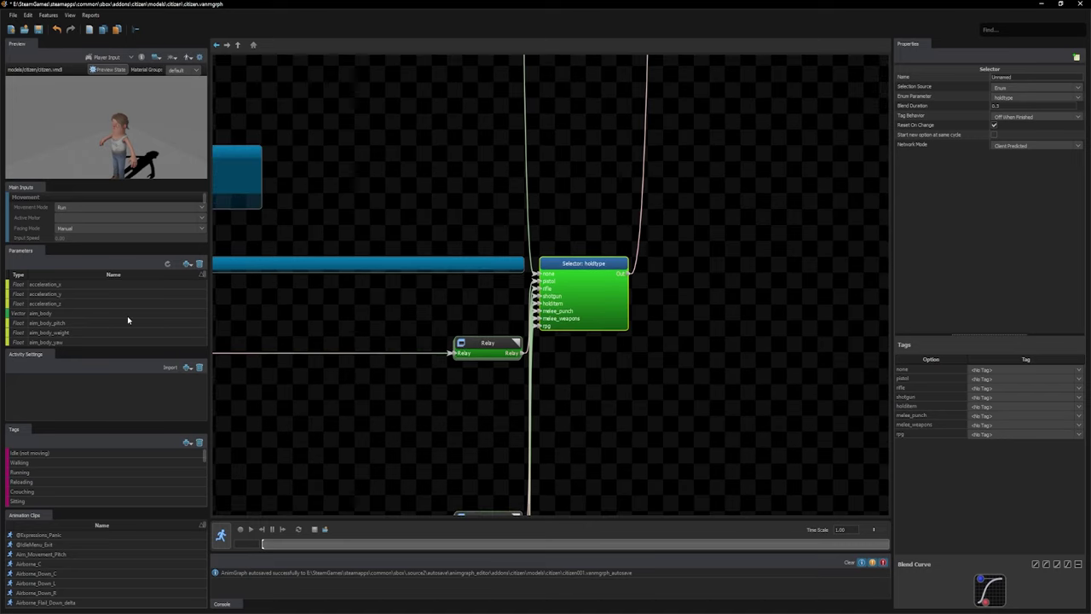
View the parameter types that can be added and look through the enlarged list of existing parameters
left_click(187, 266)
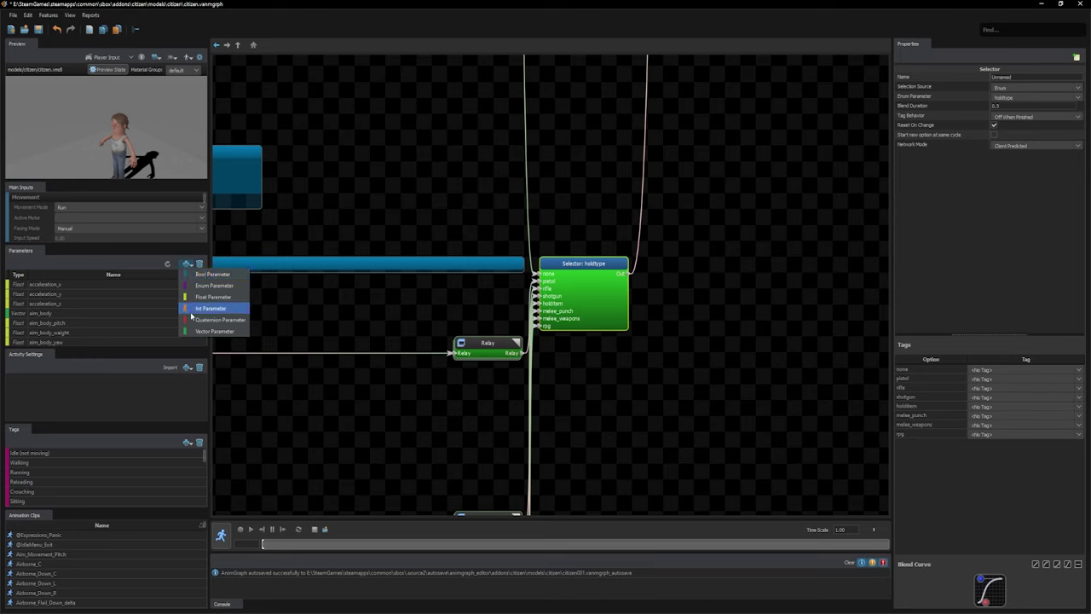
left_click_drag(111, 348, 107, 414)
left_click_drag(90, 254, 113, 131)
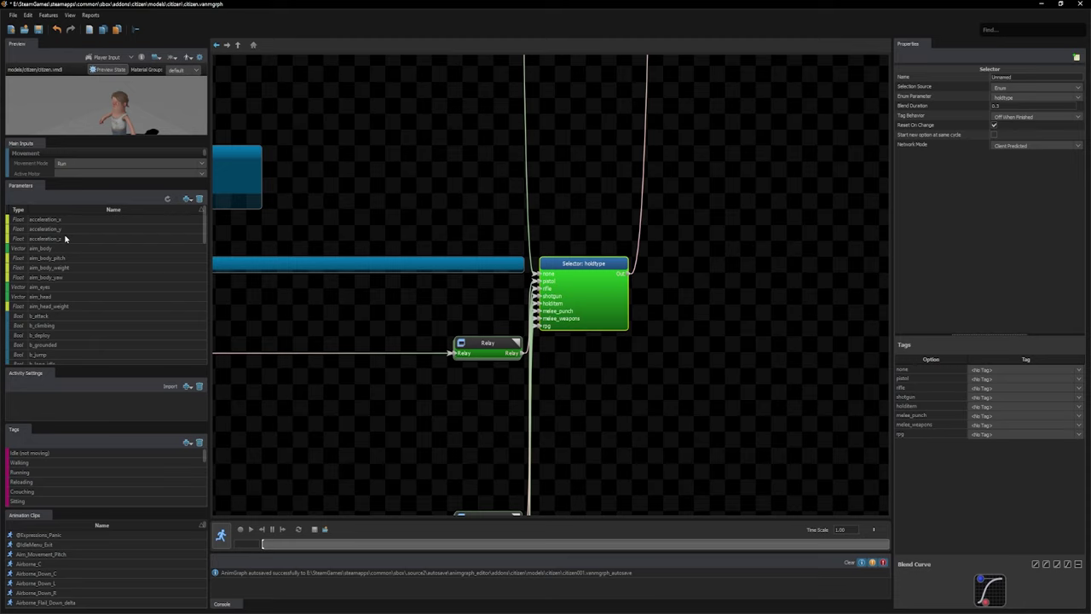
scroll(56, 320, "down", 4)
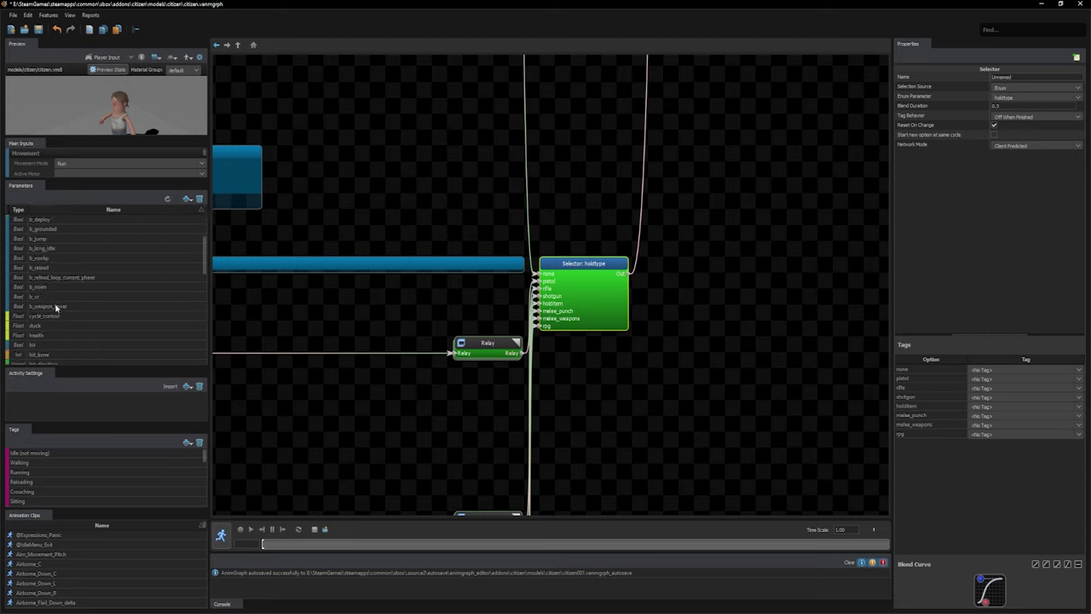
Enlarge the Main Inputs panel and look through its movement, look-at, slope and boundary inputs
left_click_drag(42, 179, 42, 305)
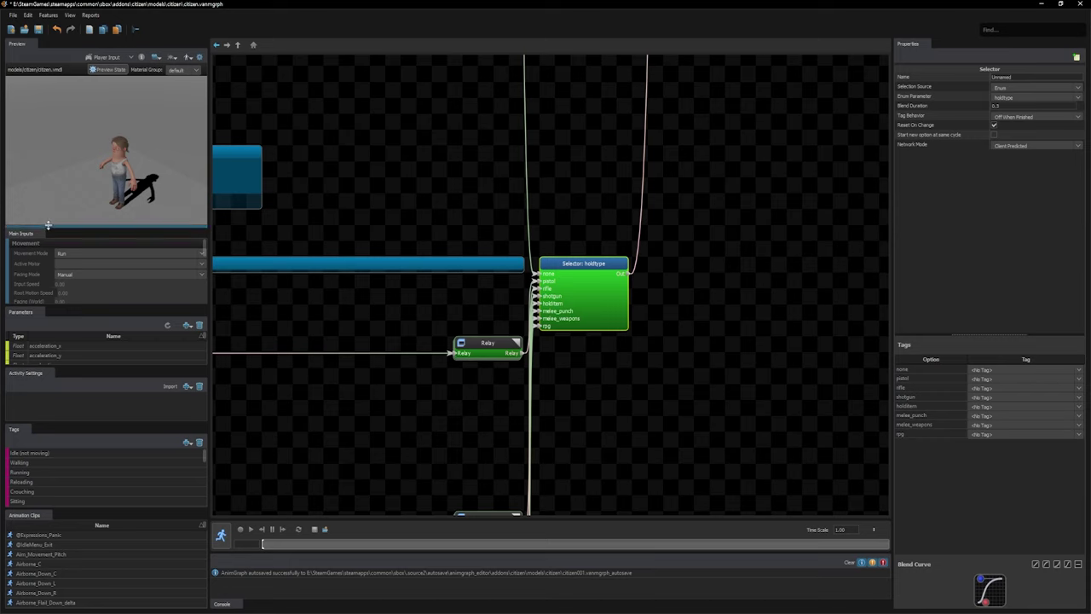
left_click_drag(48, 225, 49, 157)
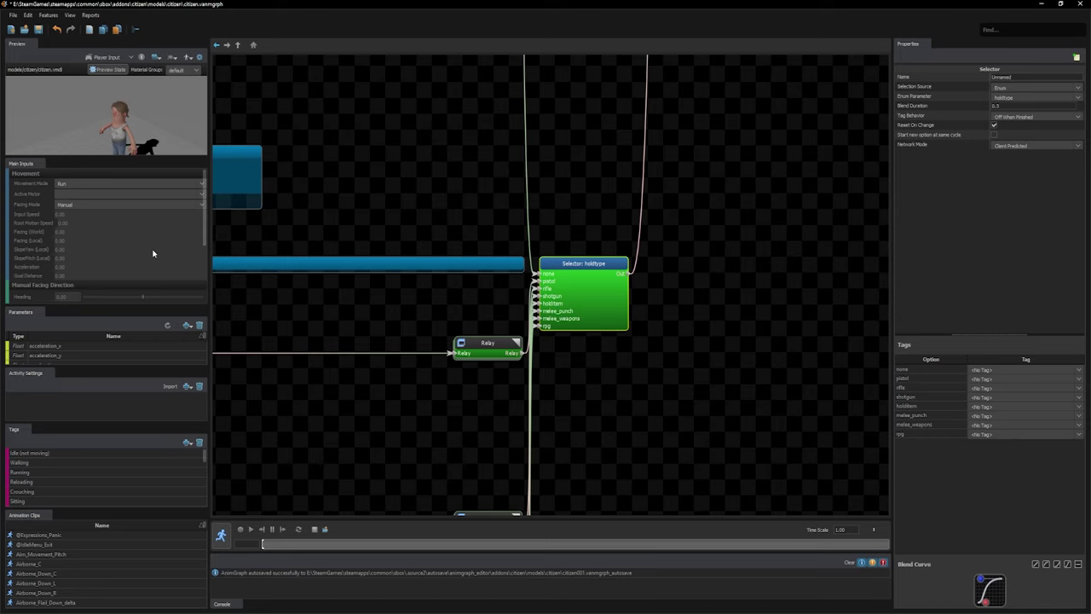
scroll(153, 255, "down", 5)
Return to the start of Section 02: Core locomotion in the graph and close the Main Inputs panel
middle_click_drag(308, 200, 577, 228)
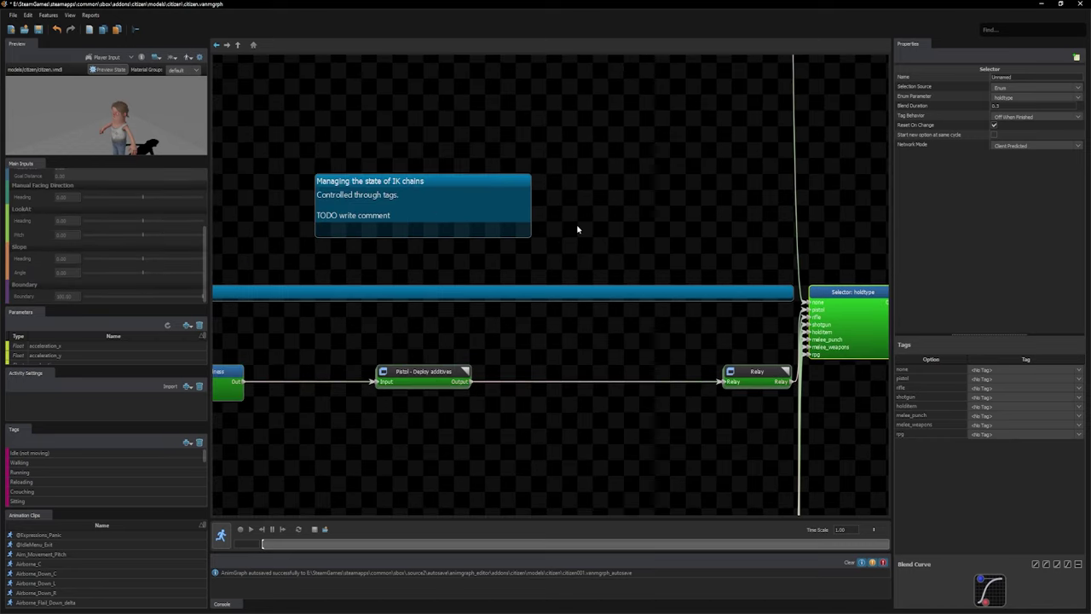
middle_click_drag(352, 213, 527, 201)
middle_click_drag(380, 233, 385, 237)
scroll(385, 237, "down", 8)
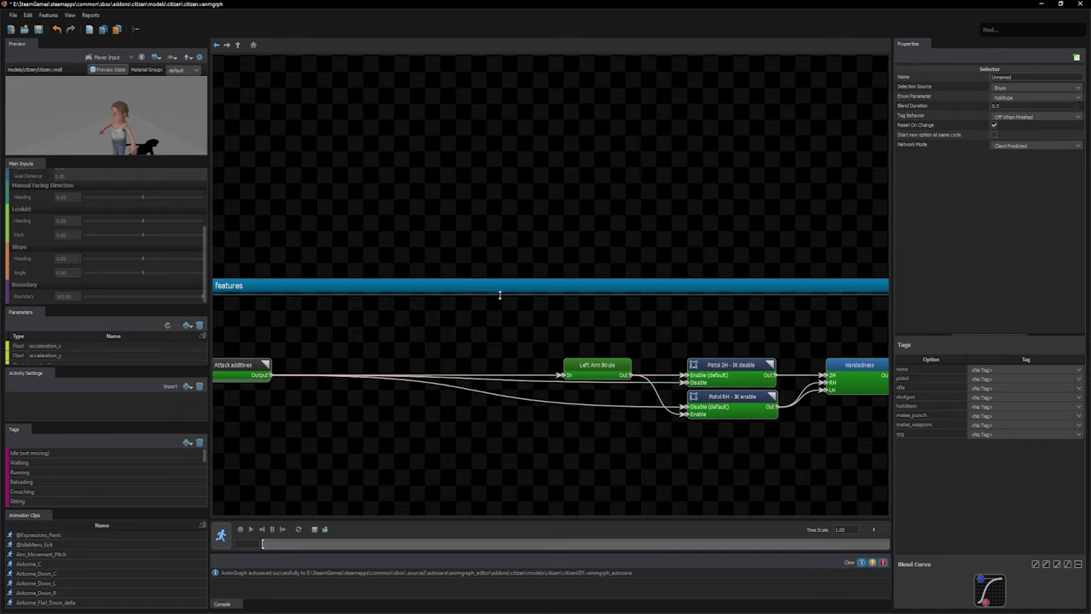
middle_click_drag(434, 271, 648, 256)
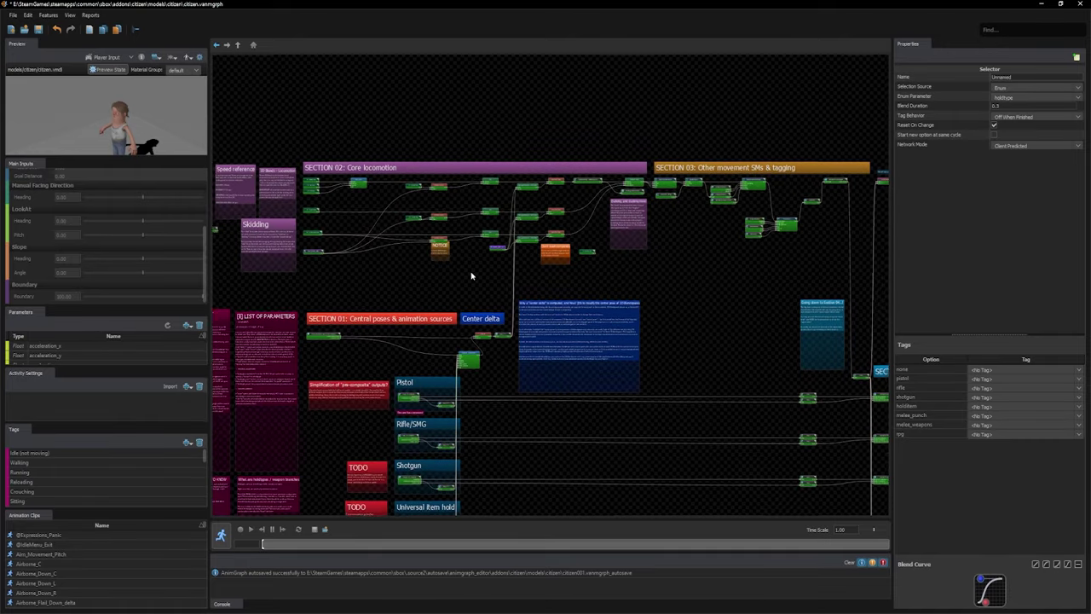
middle_click_drag(407, 281, 654, 318)
scroll(585, 269, "up", 8)
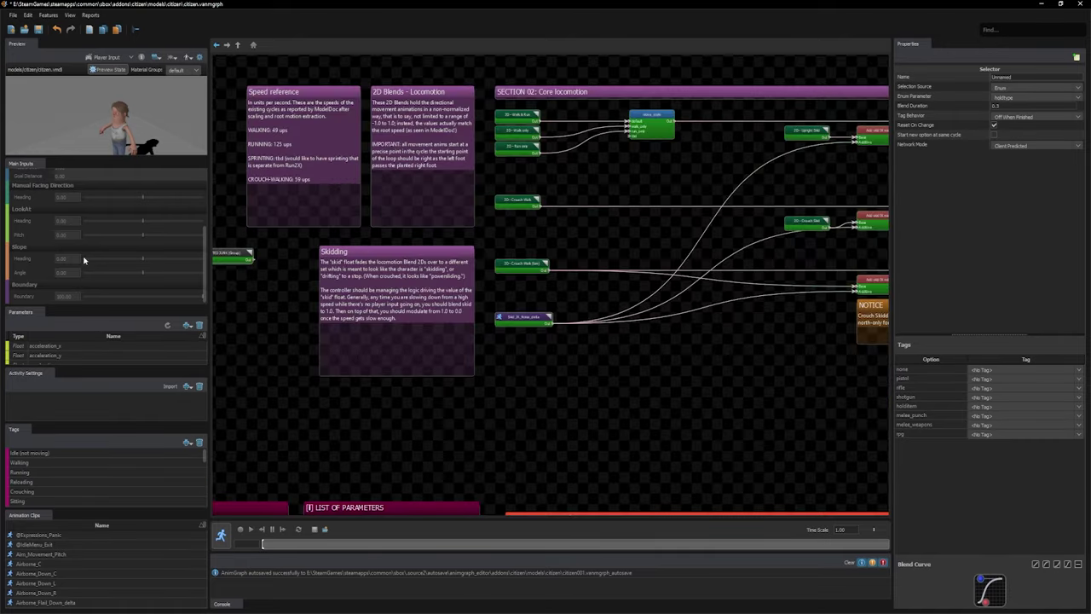
left_click(43, 165)
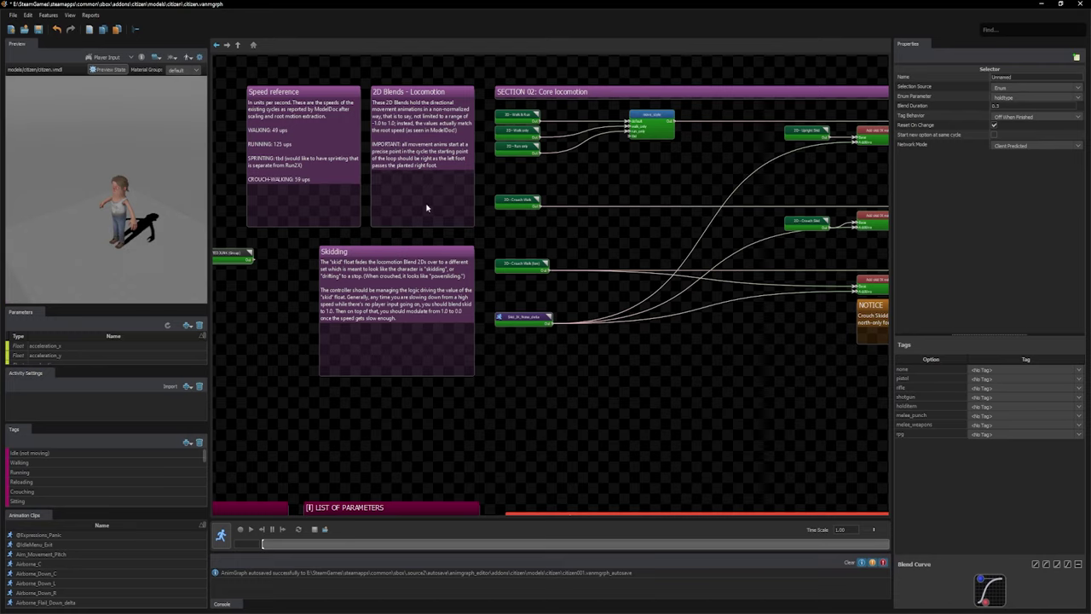
Review the Horizontal Axis sources of the 2D - Crouch Walk blendspace and keep it on Parameter
left_click(511, 202)
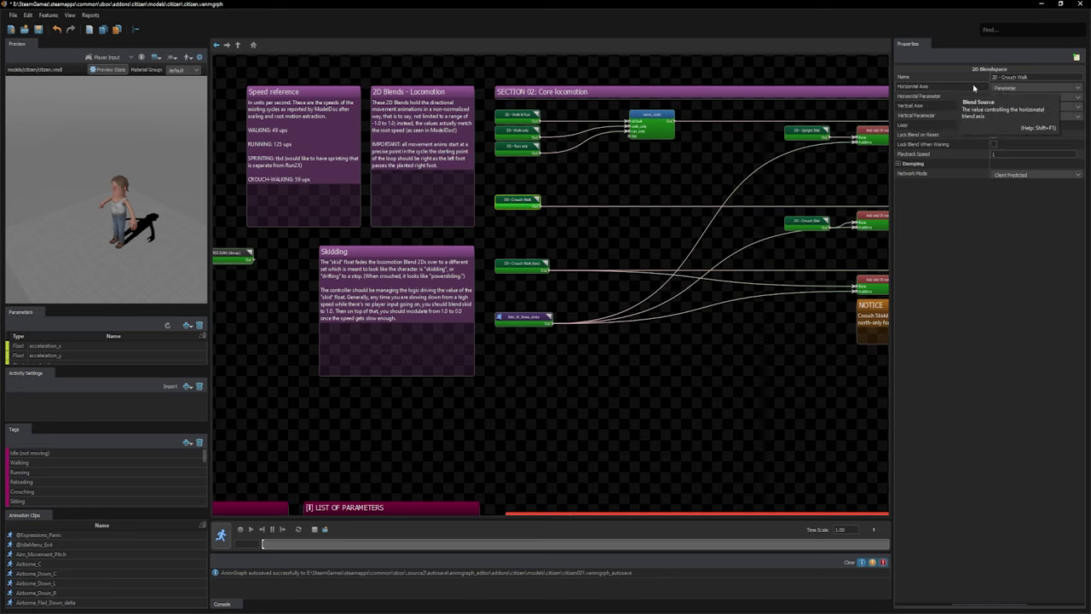
left_click(1078, 88)
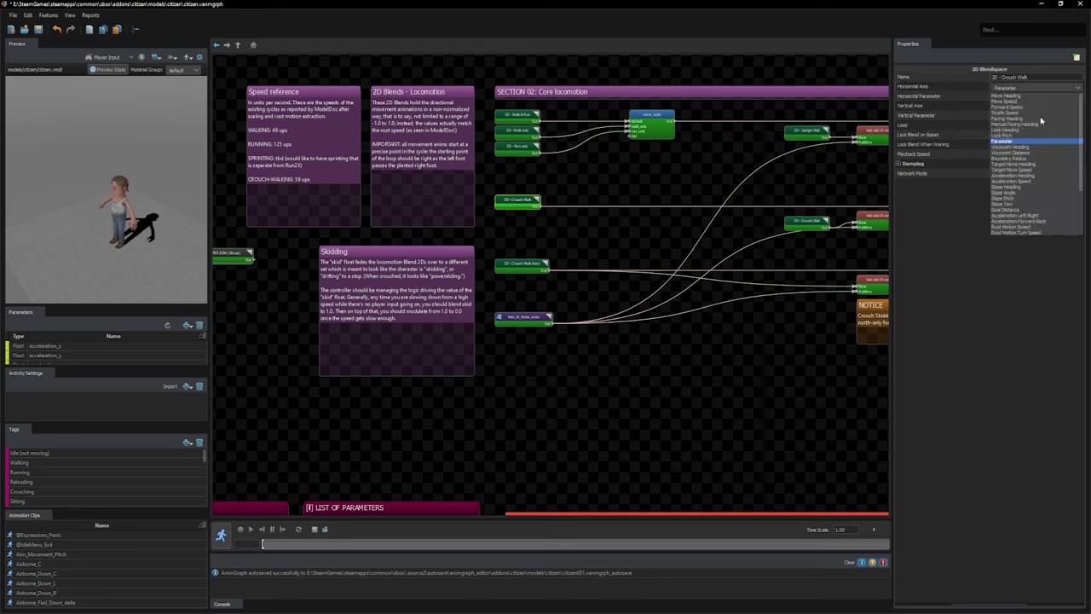
scroll(1026, 220, "down", 3)
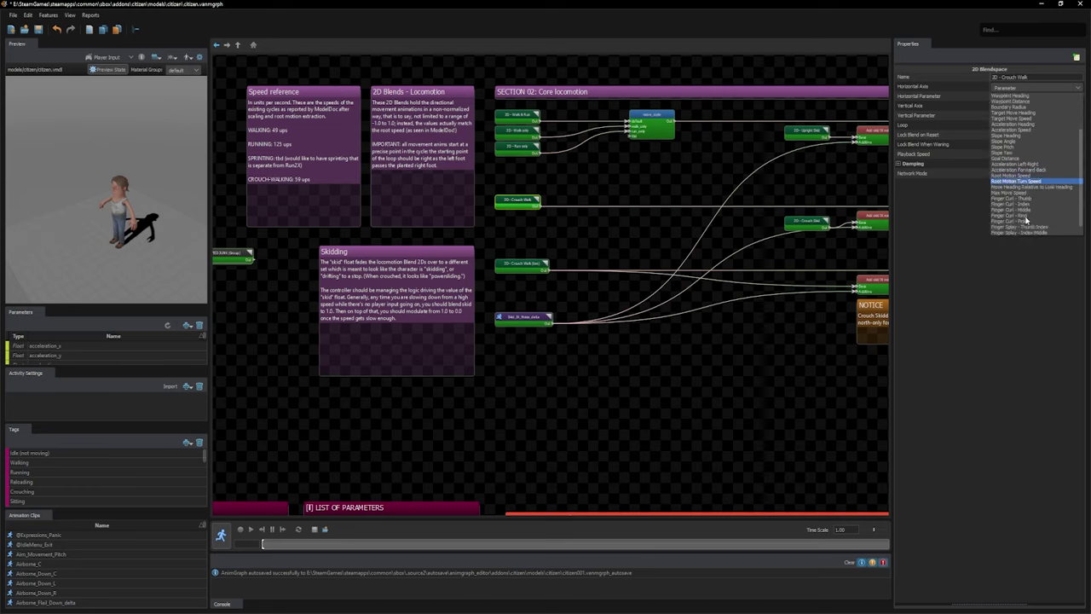
scroll(1026, 220, "up", 3)
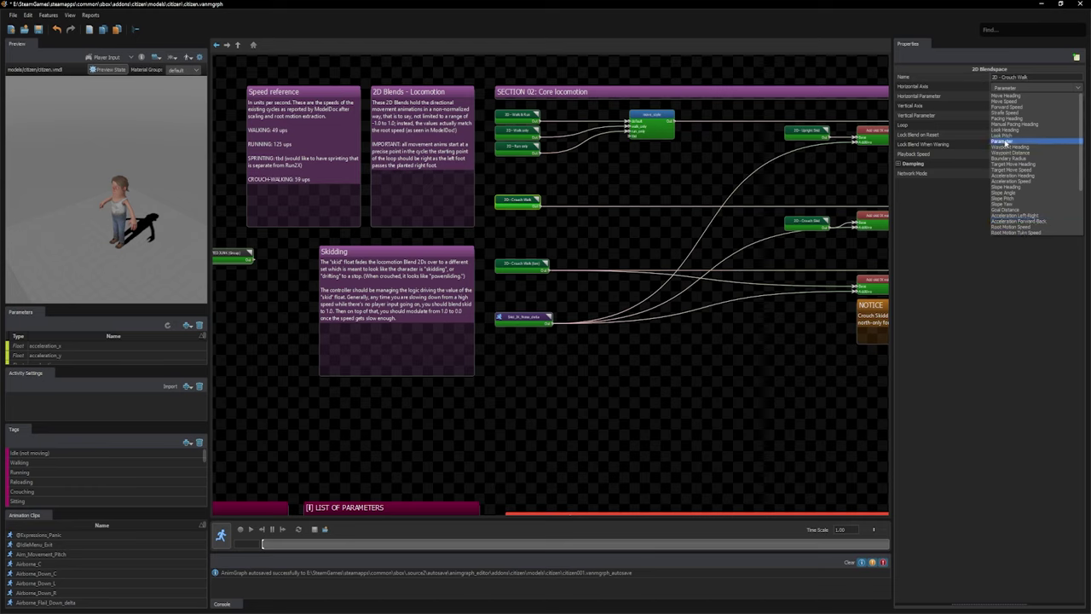
left_click(1003, 142)
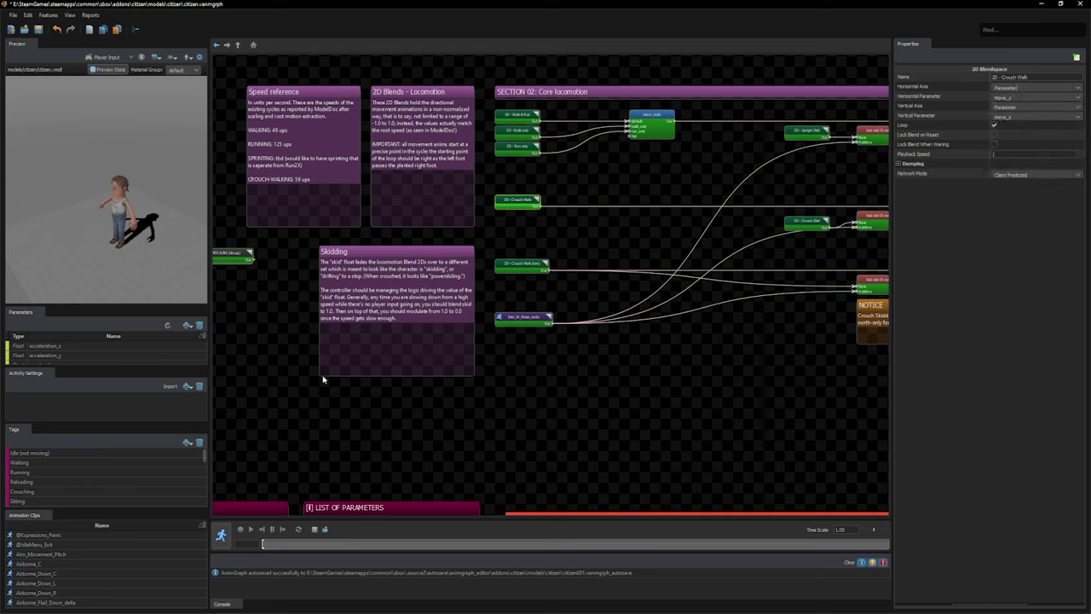
Close the Activity Settings panel to give Parameters and Tags more room, and view the tag types that can be added
left_click_drag(141, 305, 143, 226)
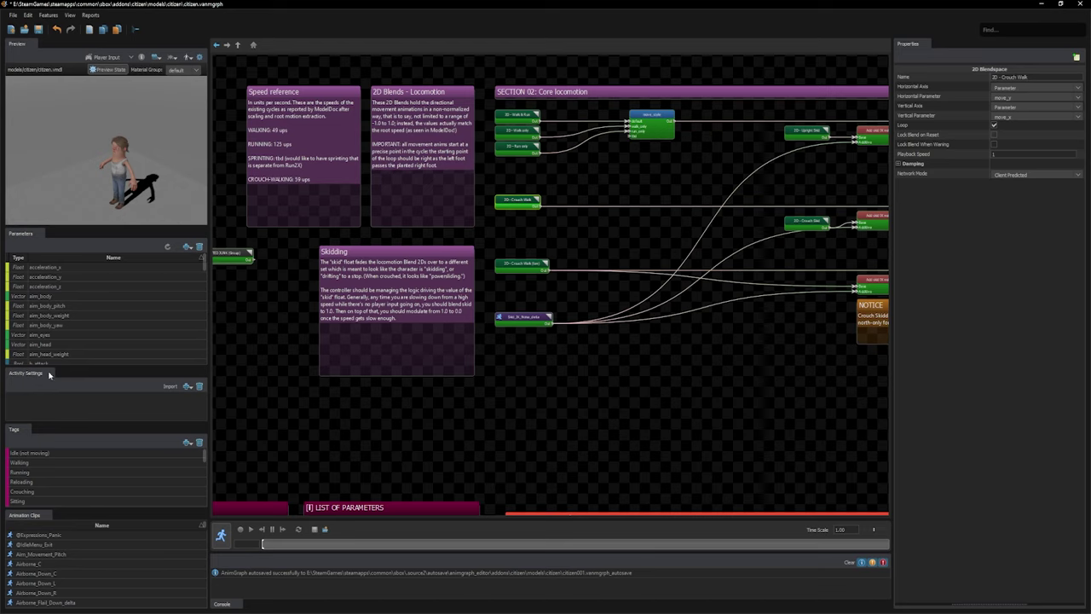
left_click(49, 374)
left_click_drag(59, 421, 39, 370)
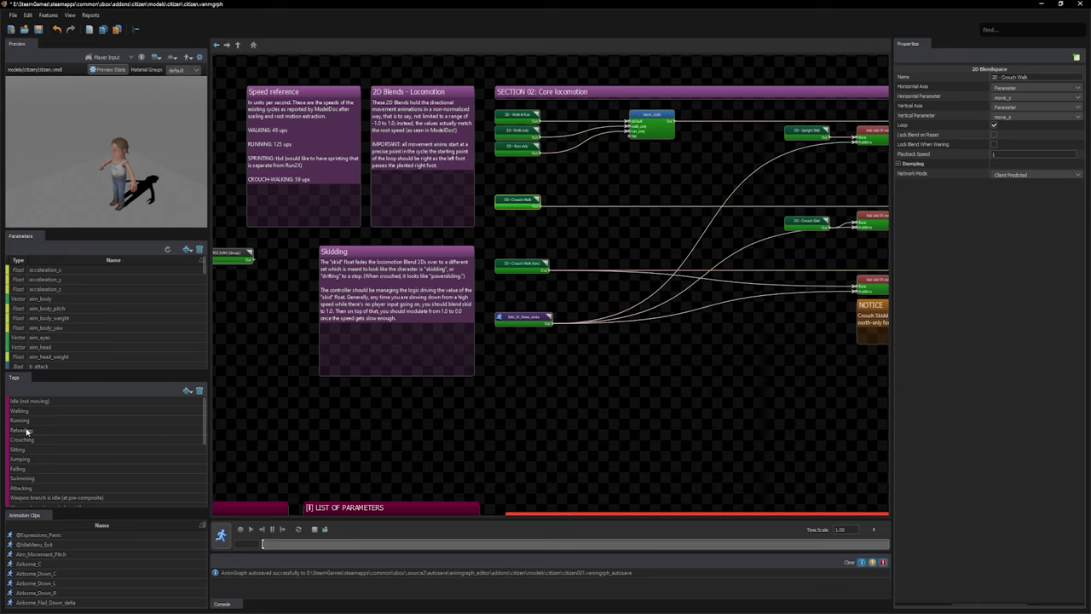
left_click(185, 391)
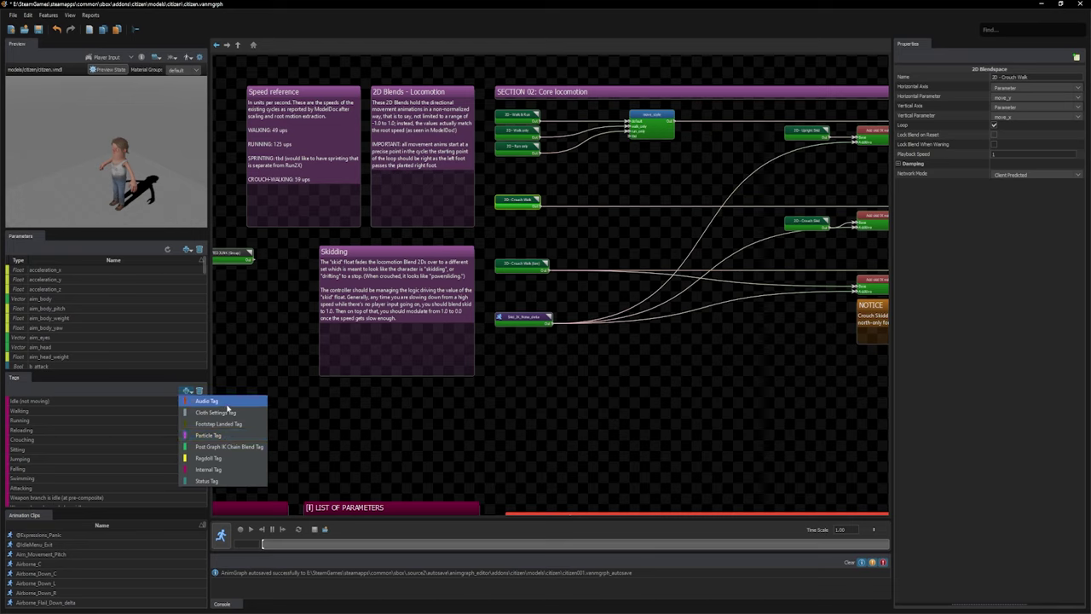
Dismiss the tag type list and browse Animation Clips, previewing Airborne_Flail_Down_delta and CrouchWalkLow_SW
left_click(227, 405)
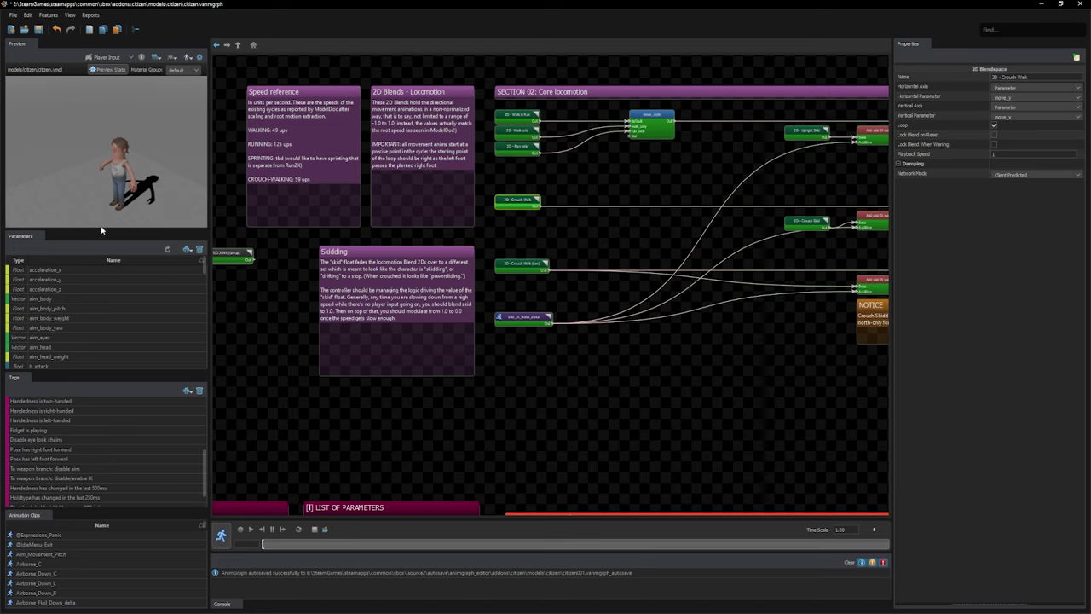
left_click(105, 576)
scroll(105, 576, "down", 1)
left_click(104, 576)
scroll(105, 576, "down", 2)
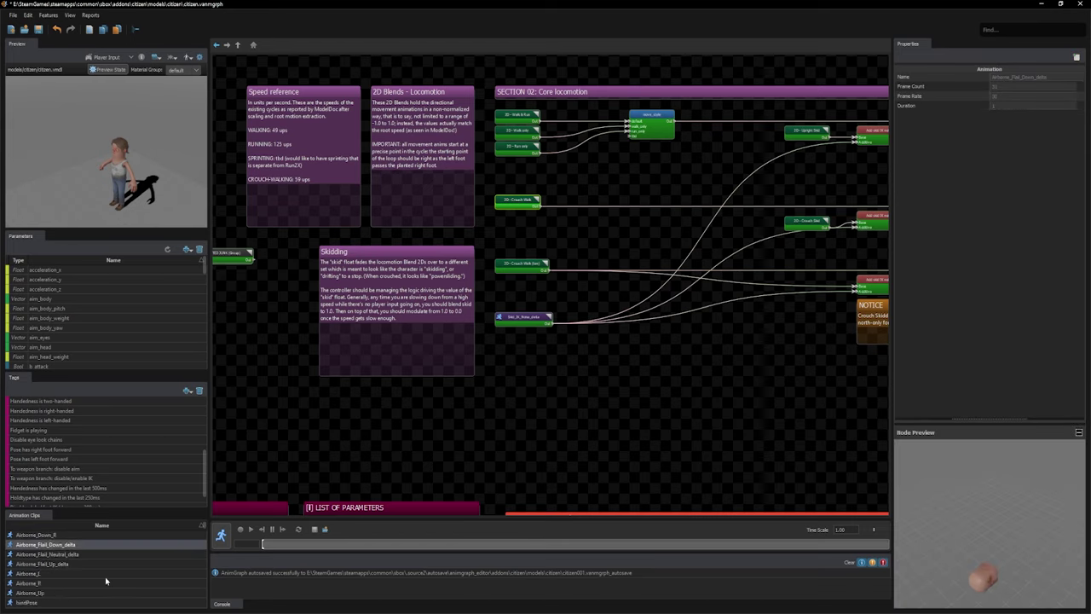
left_click(105, 576)
scroll(105, 576, "down", 3)
scroll(100, 582, "down", 4)
left_click(100, 582)
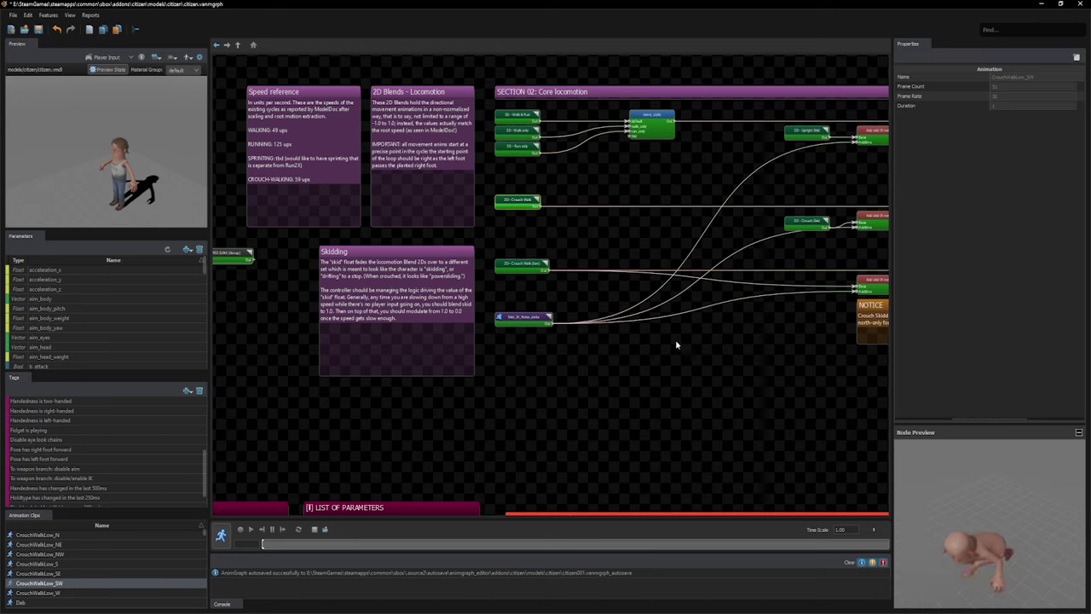
Inspect the properties of the aim_body parameter, the Fidget is playing tag, the CrouchWalkLow_N clip and the acceleration_z parameter
left_click(40, 300)
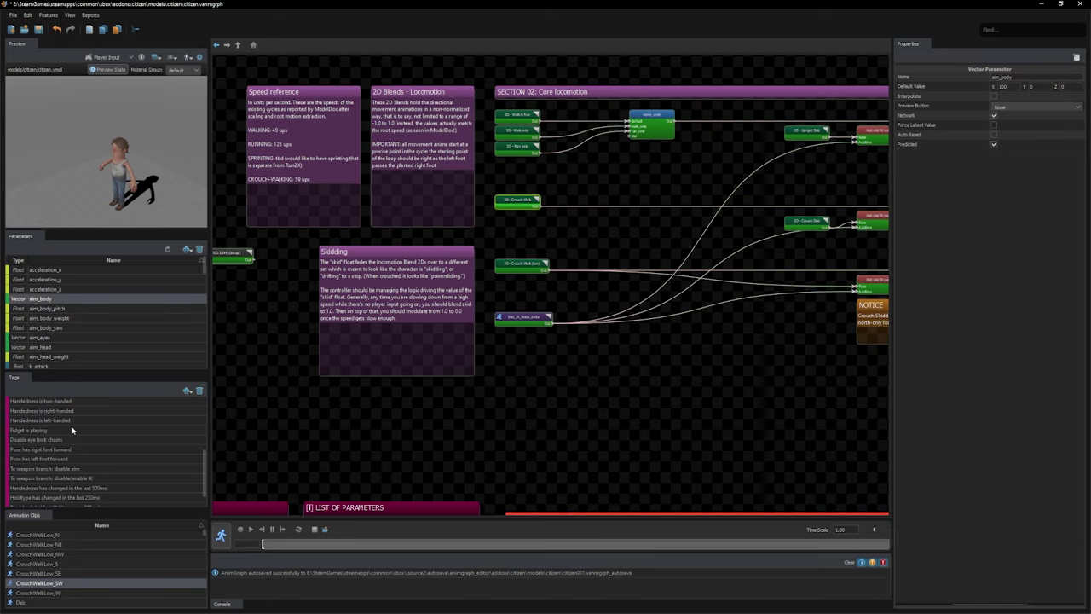
left_click(73, 430)
left_click(39, 535)
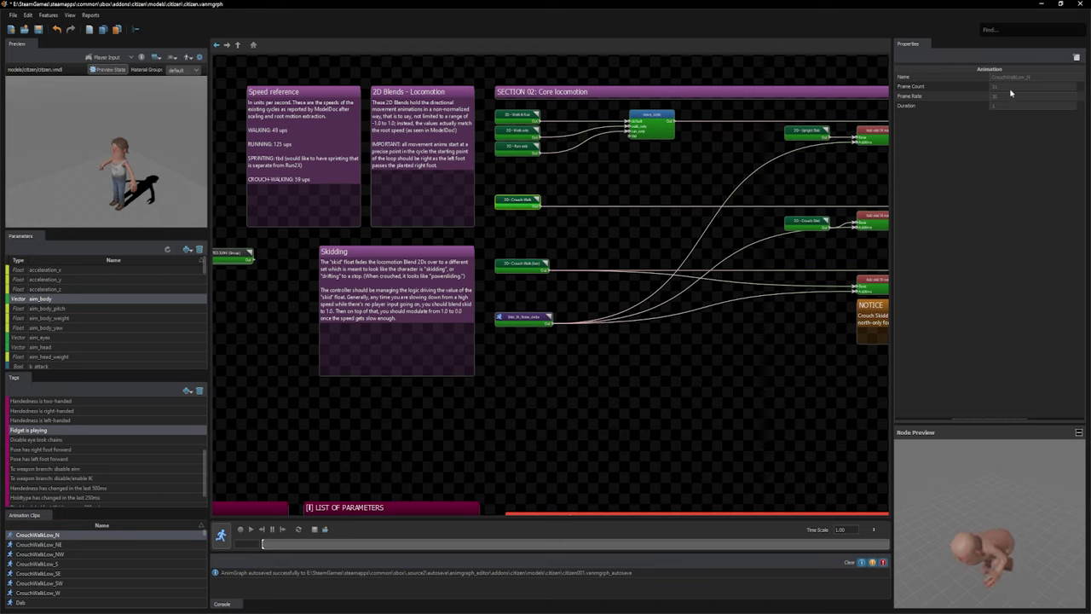
left_click(44, 288)
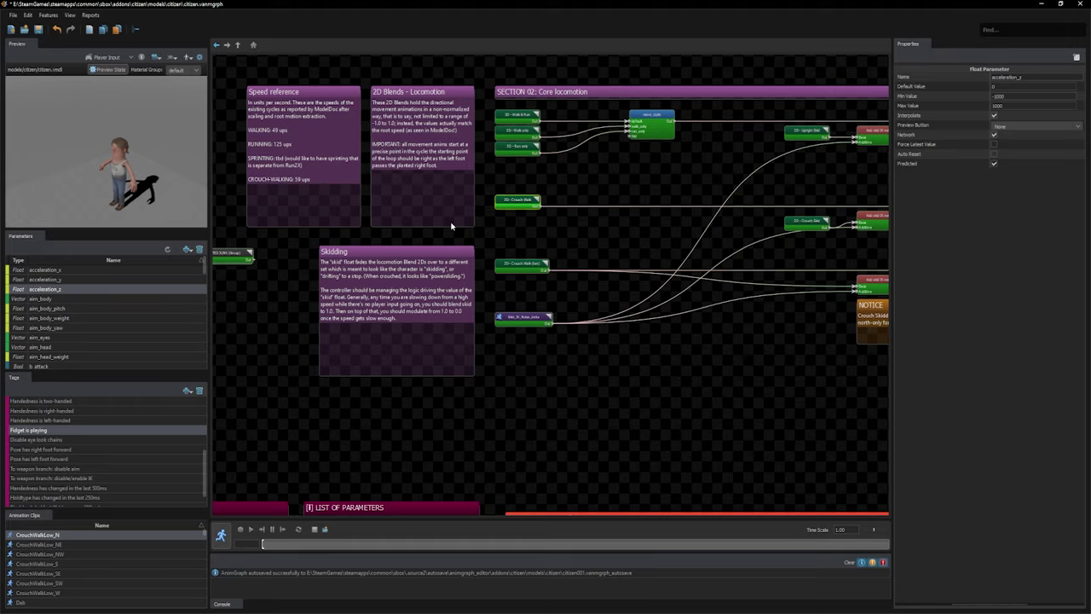
Reveal the description area beneath Properties and read the descriptions for the aim_eyes and aim_head vector parameters
middle_click_drag(596, 223, 407, 274)
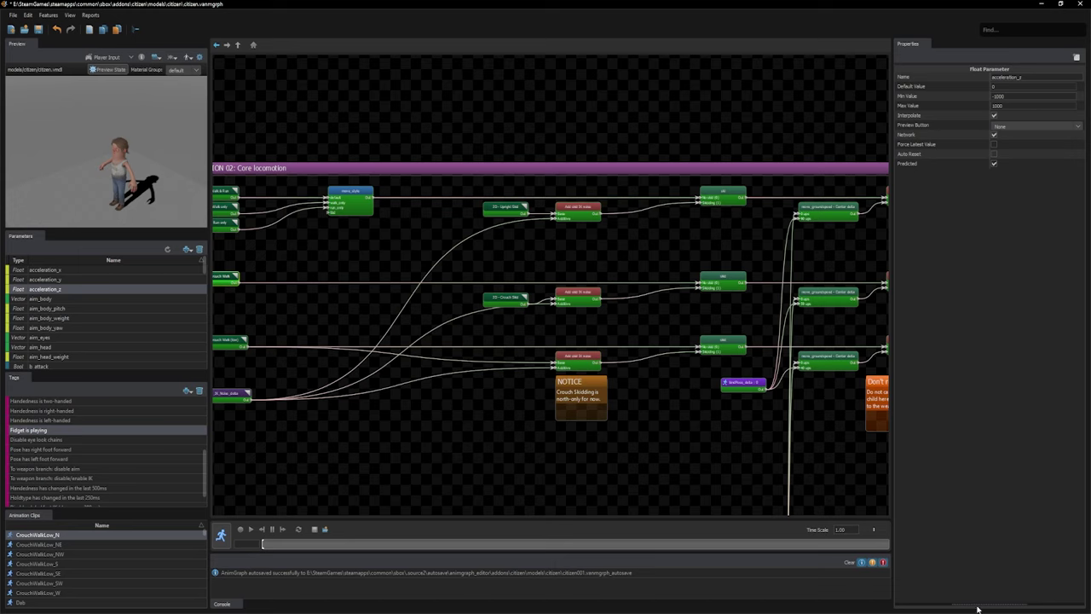
left_click_drag(977, 606, 961, 429)
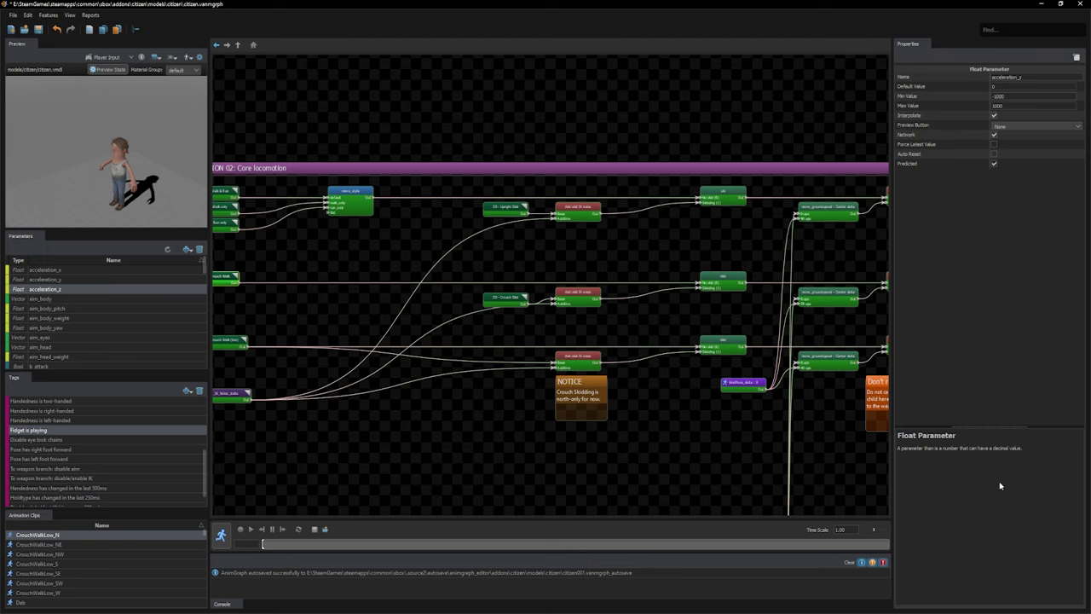
left_click(98, 337)
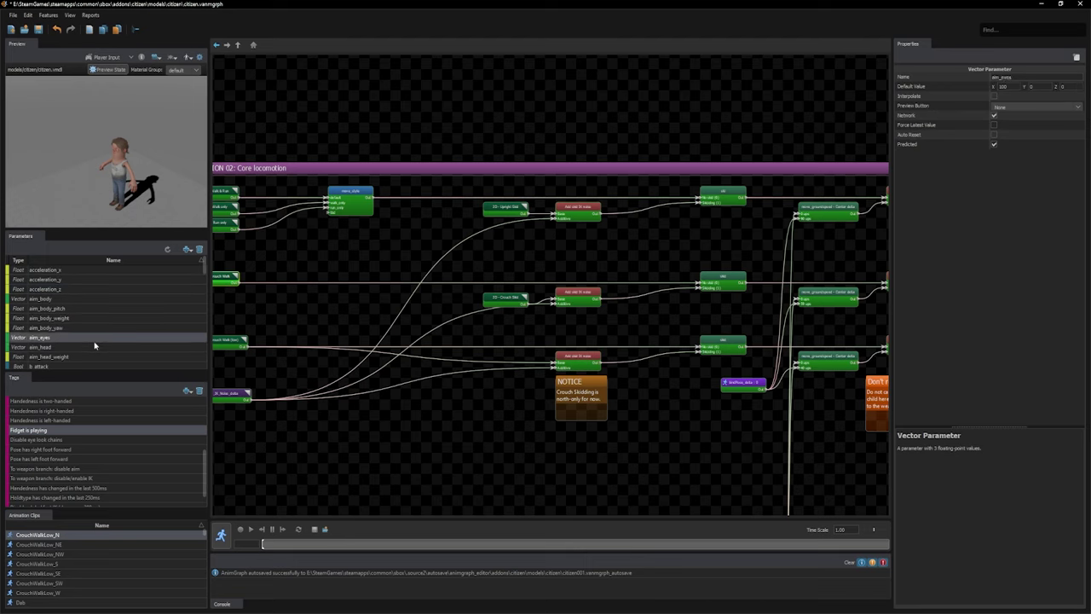
left_click(100, 347)
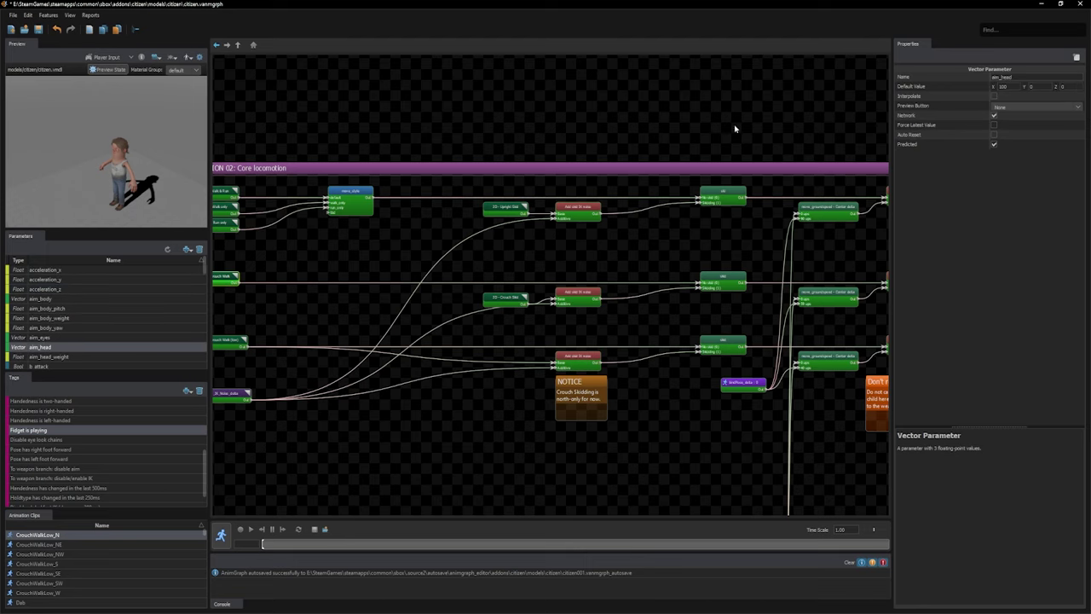
Read the descriptions of aim_head's Name, Force Latest Value and Network properties
mouse_move(905, 83)
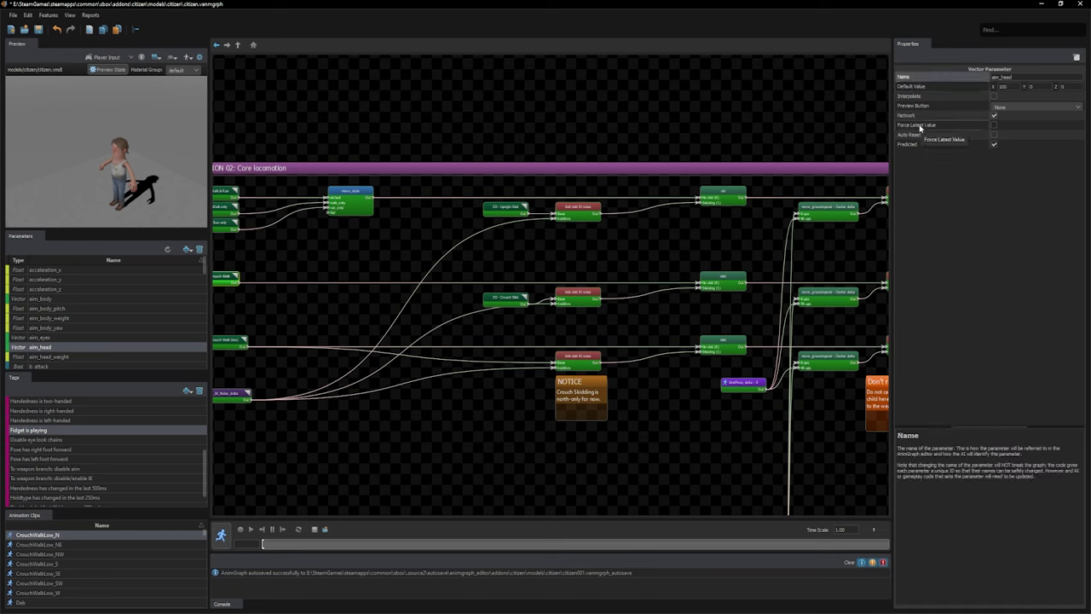
mouse_move(915, 137)
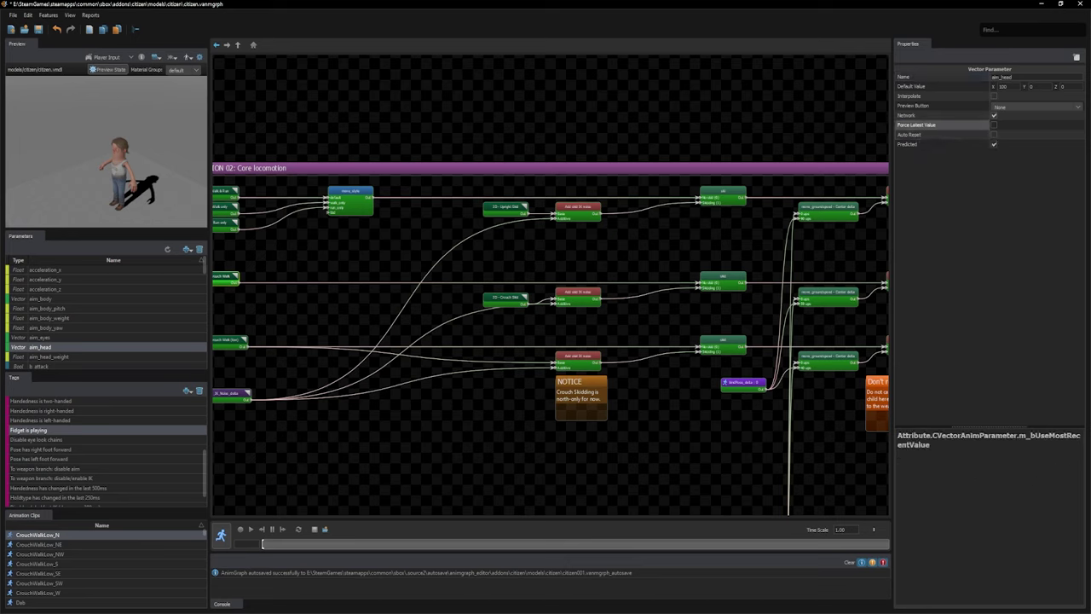
left_click(934, 116)
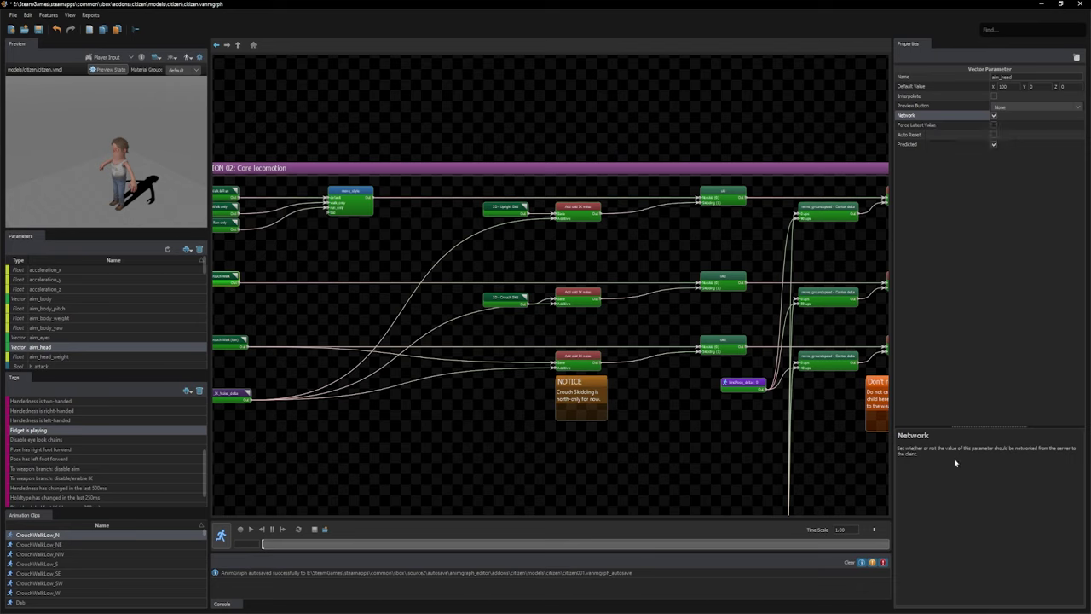
Select the 2D - Upright Skid blendspace and read the descriptions of its axis and parameter properties
left_click(508, 206)
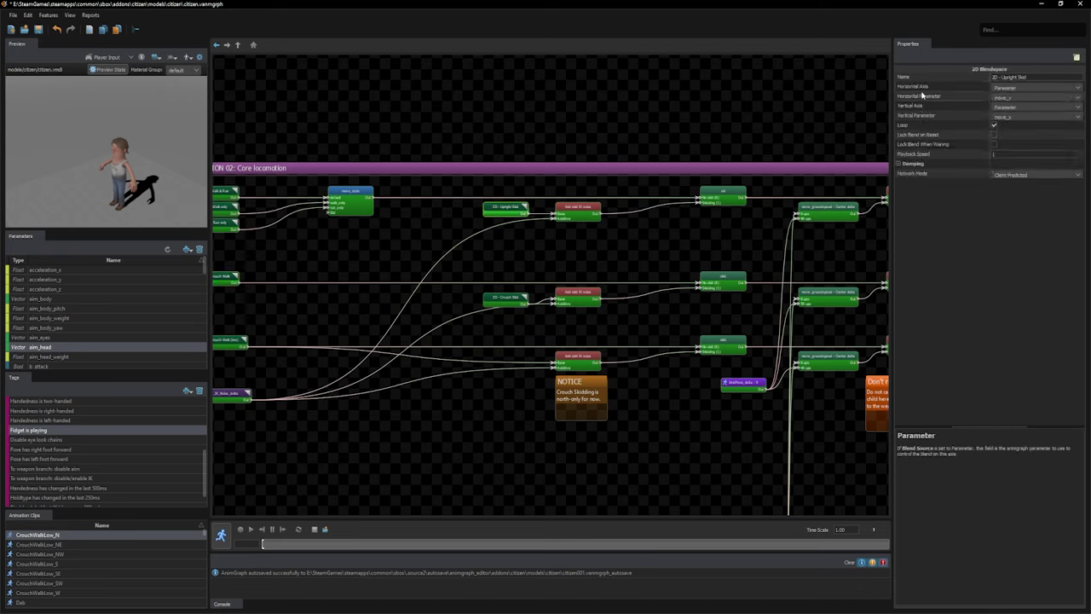
left_click(922, 104)
left_click(919, 115)
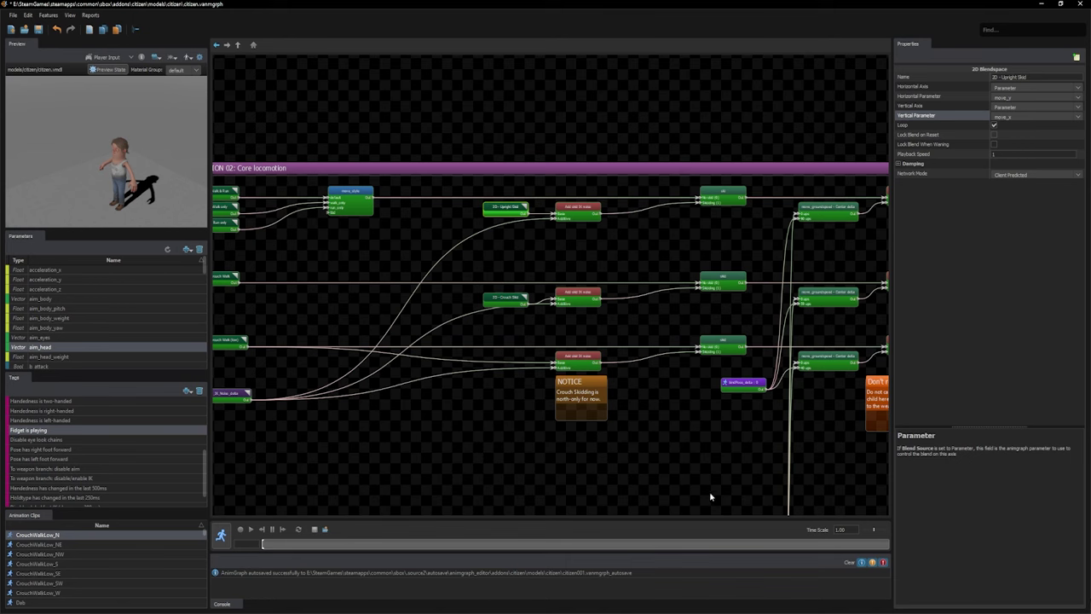
Examine the move_style selector and the Skid_IK_Noise_delta animation clip node in Section 02: Core locomotion
middle_click_drag(422, 248, 378, 270)
left_click(367, 192)
middle_click_drag(476, 260, 381, 265)
middle_click_drag(260, 238, 353, 265)
left_click(327, 248)
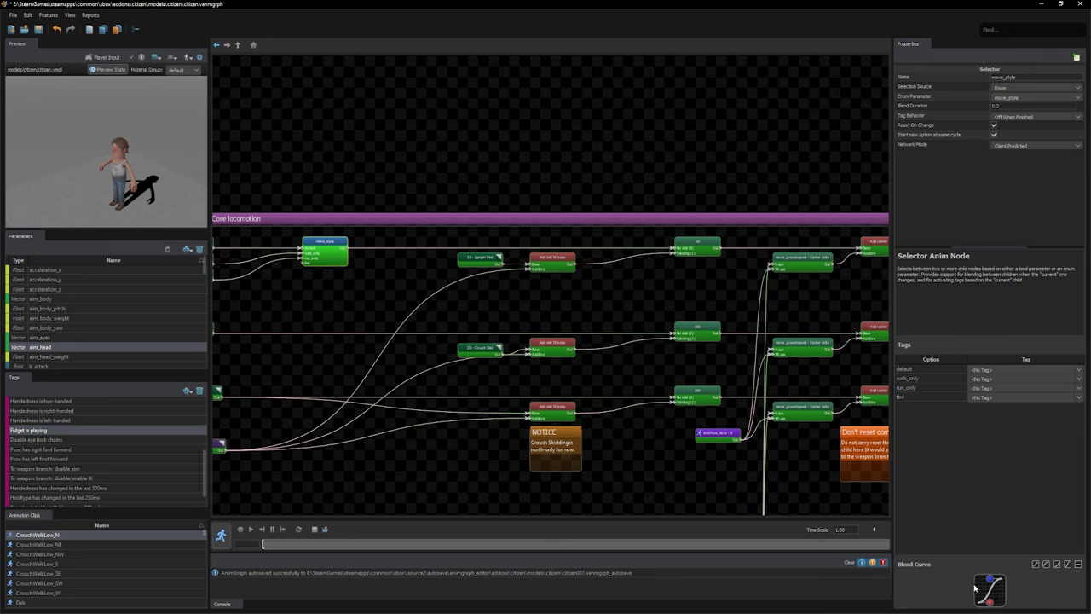
middle_click_drag(638, 419, 698, 290)
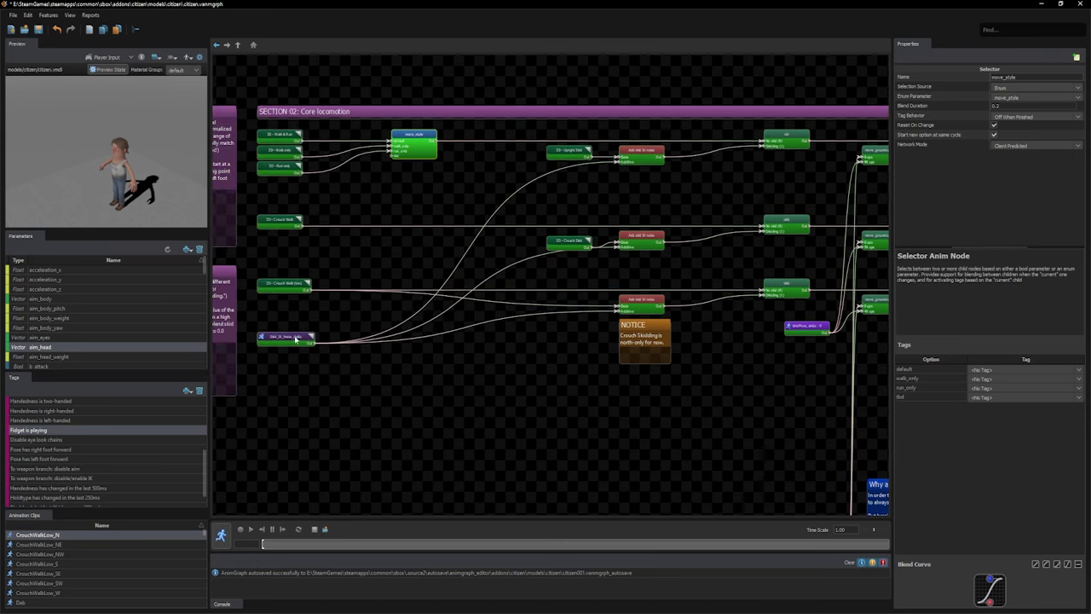
left_click(310, 344)
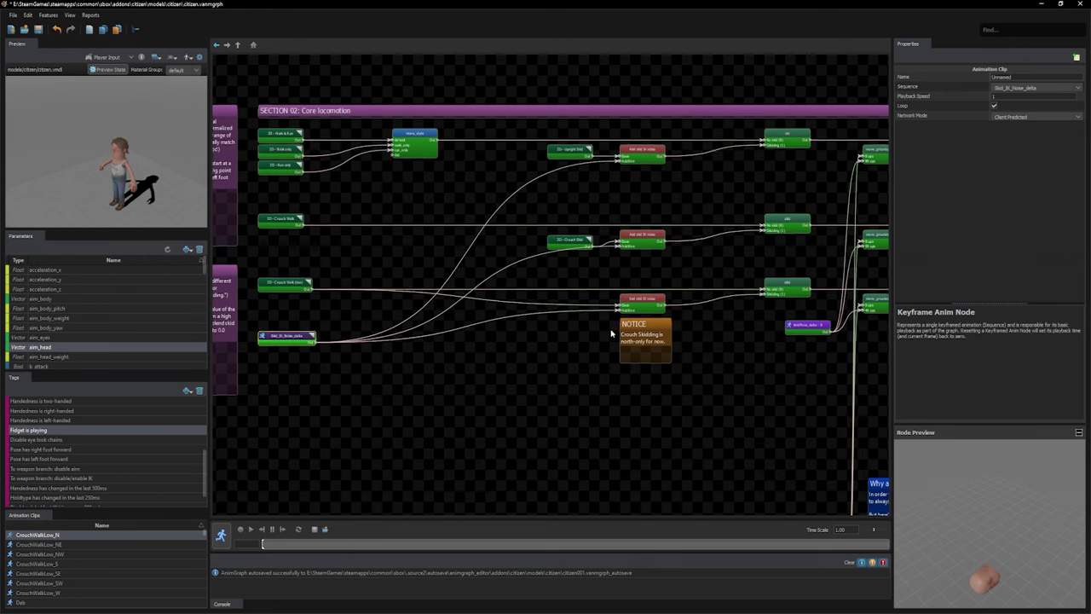
Close the Console panel and review which editor panels can be shown or hidden
middle_click_drag(611, 332, 293, 68)
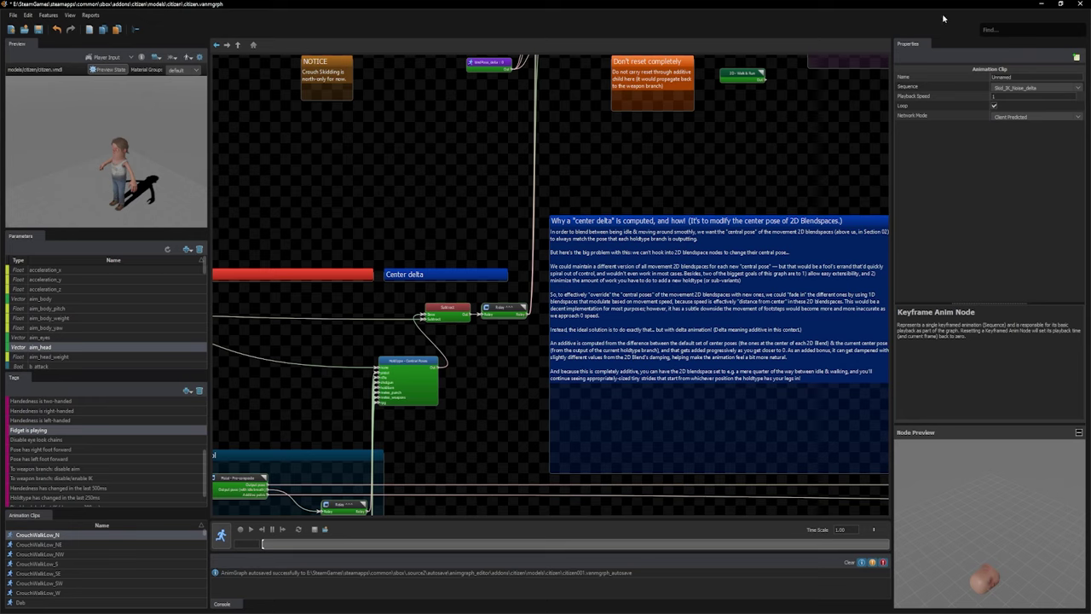
left_click(232, 605)
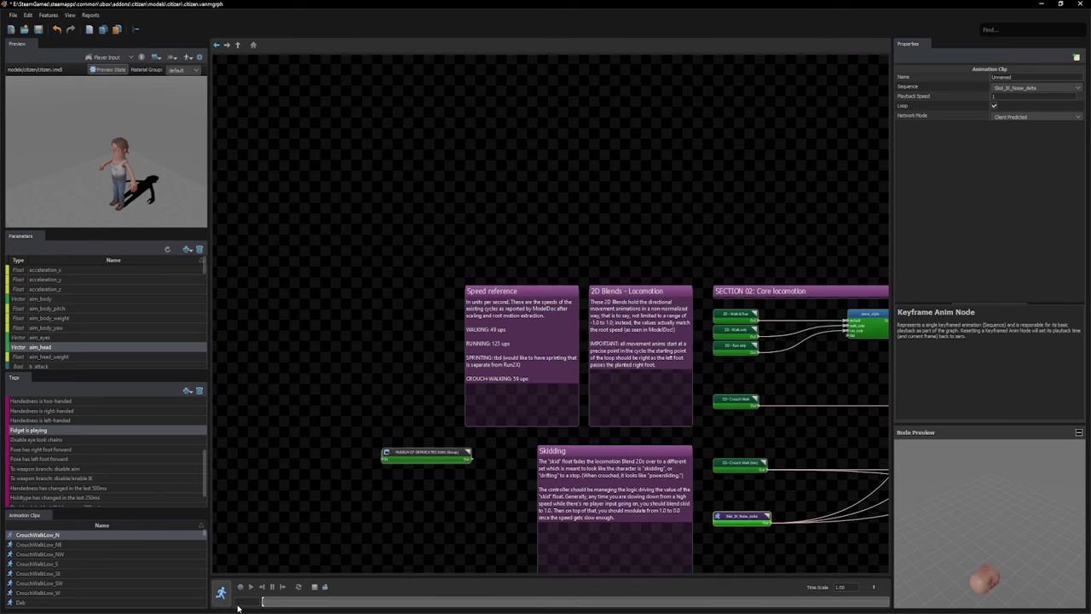
left_click(69, 16)
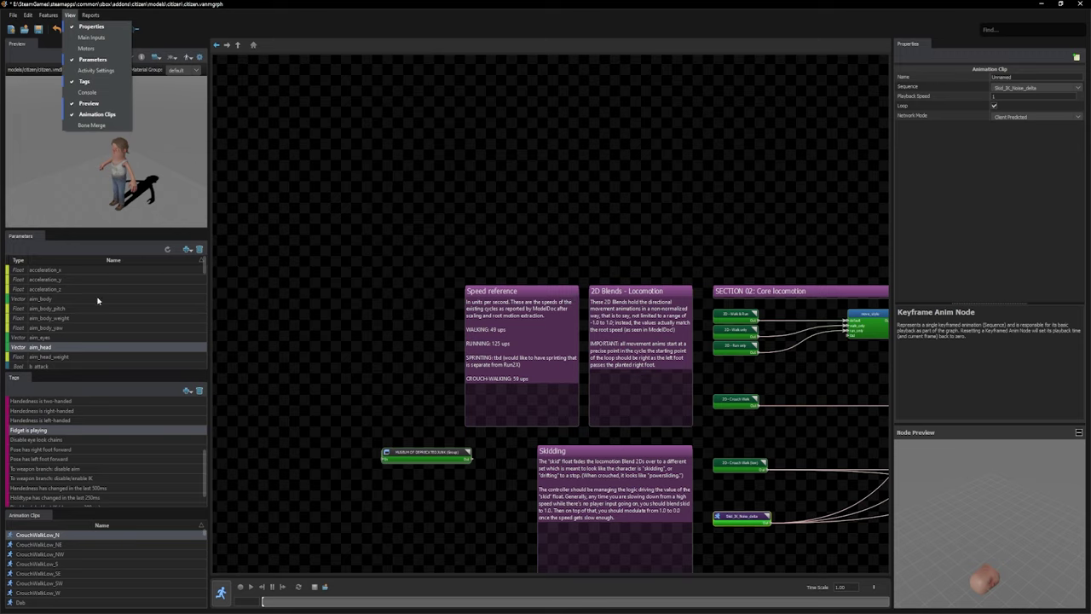
left_click(283, 231)
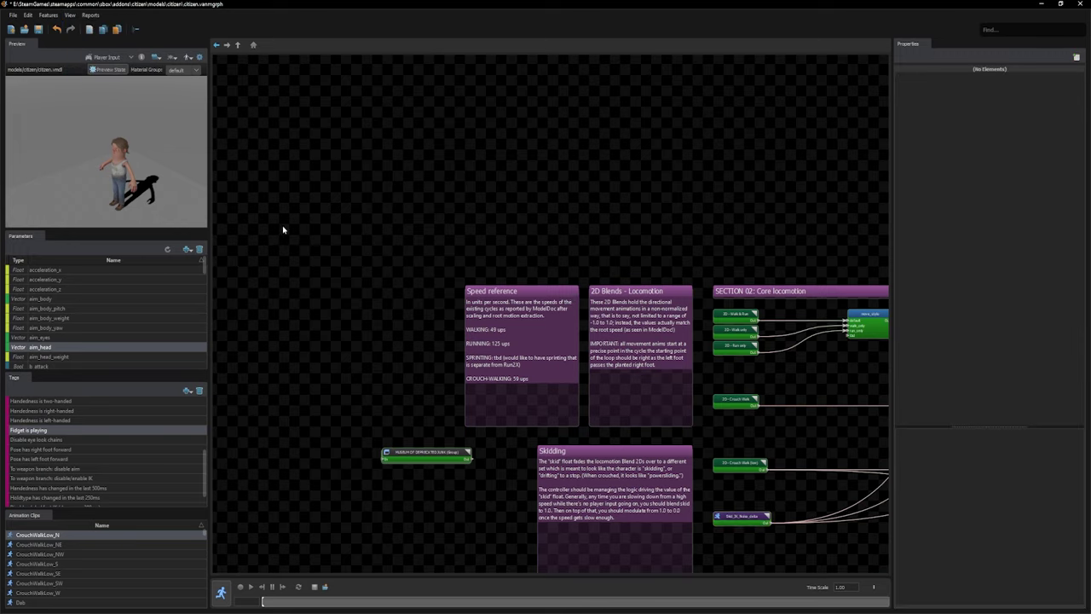
Start the live graph preview and raise the duck parameter to about 1.35 so the character crouches
scroll(150, 296, "down", 5)
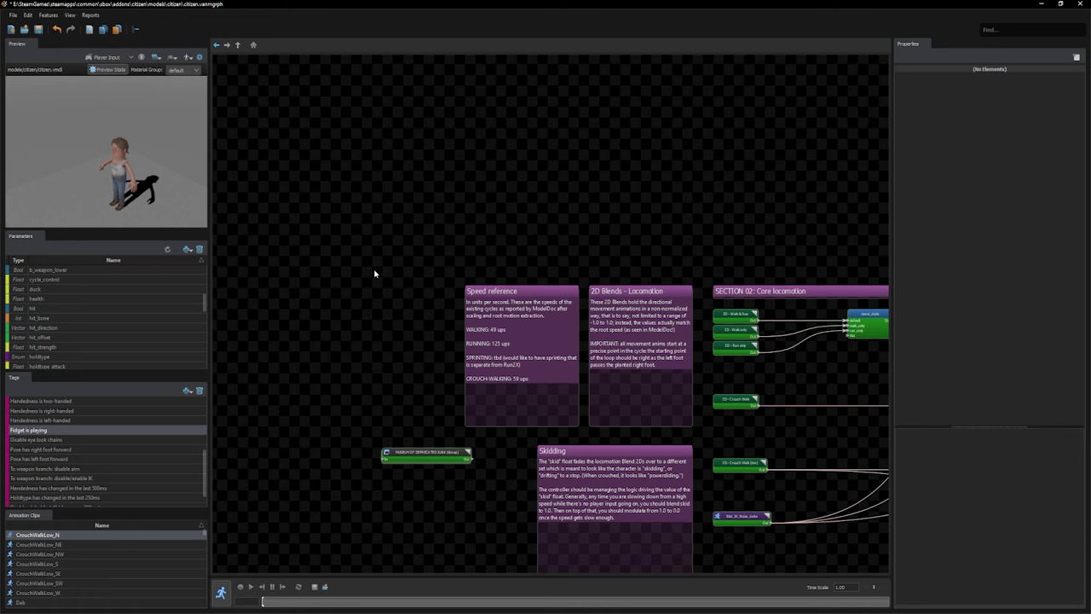
left_click(221, 591)
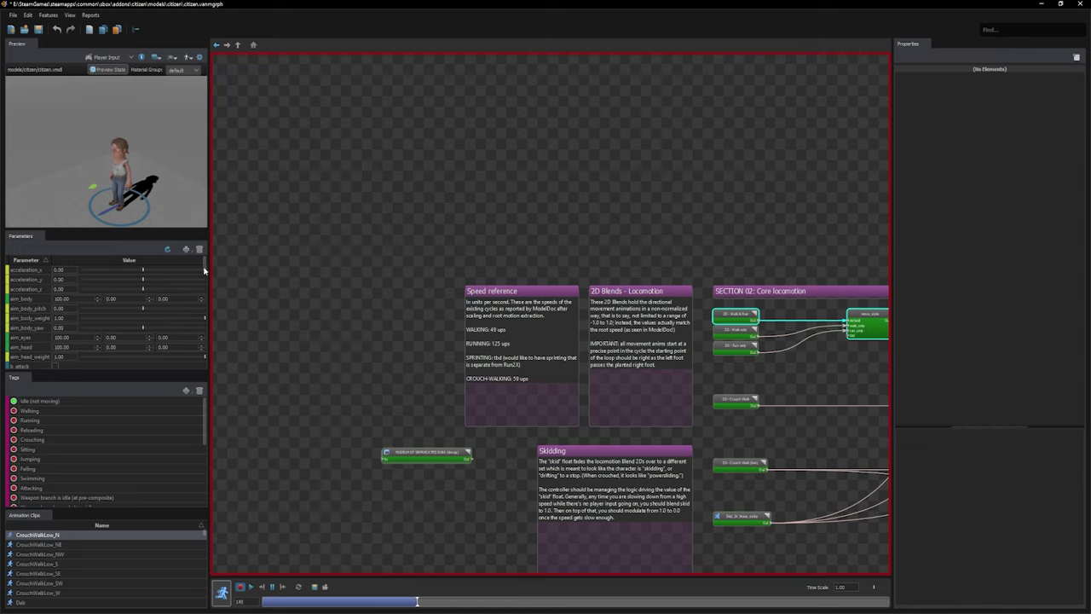
left_click_drag(203, 270, 202, 298)
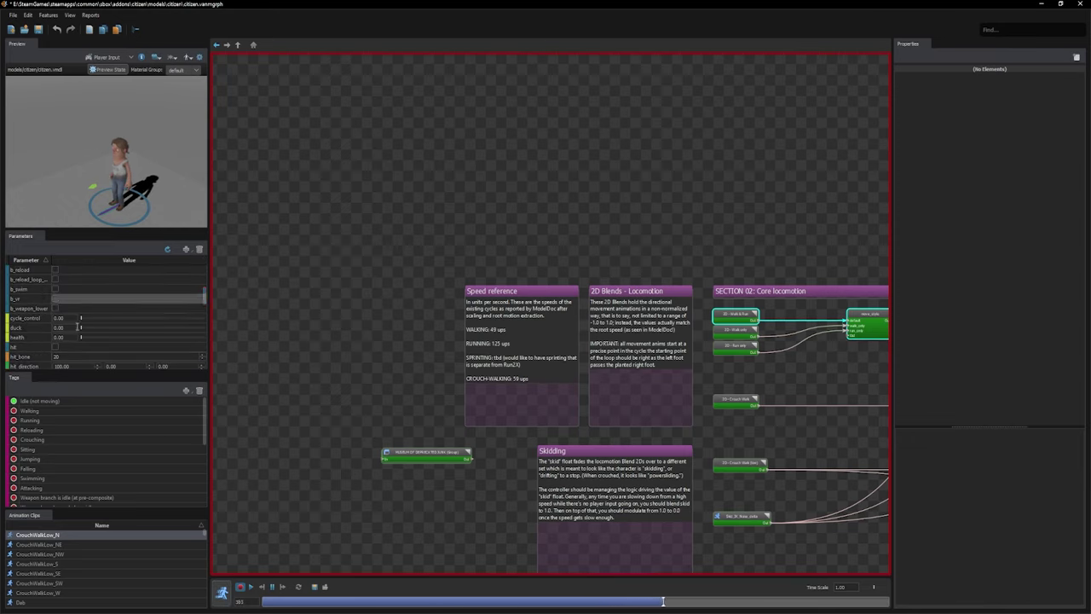
left_click_drag(78, 326, 149, 331)
middle_click_drag(640, 229, 266, 127)
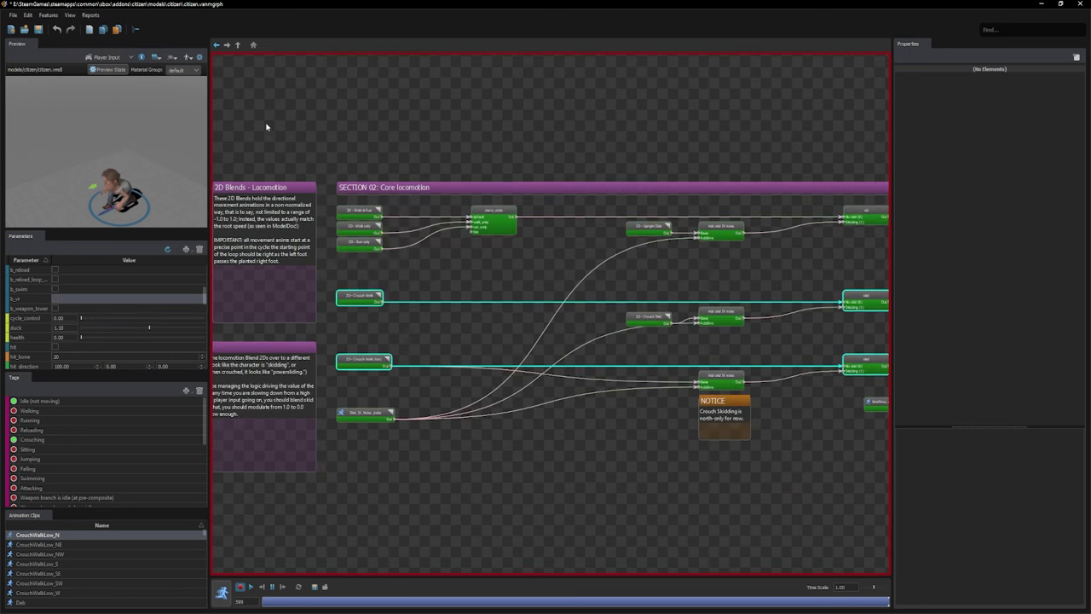
scroll(749, 218, "down", 2)
middle_click_drag(742, 236, 611, 215)
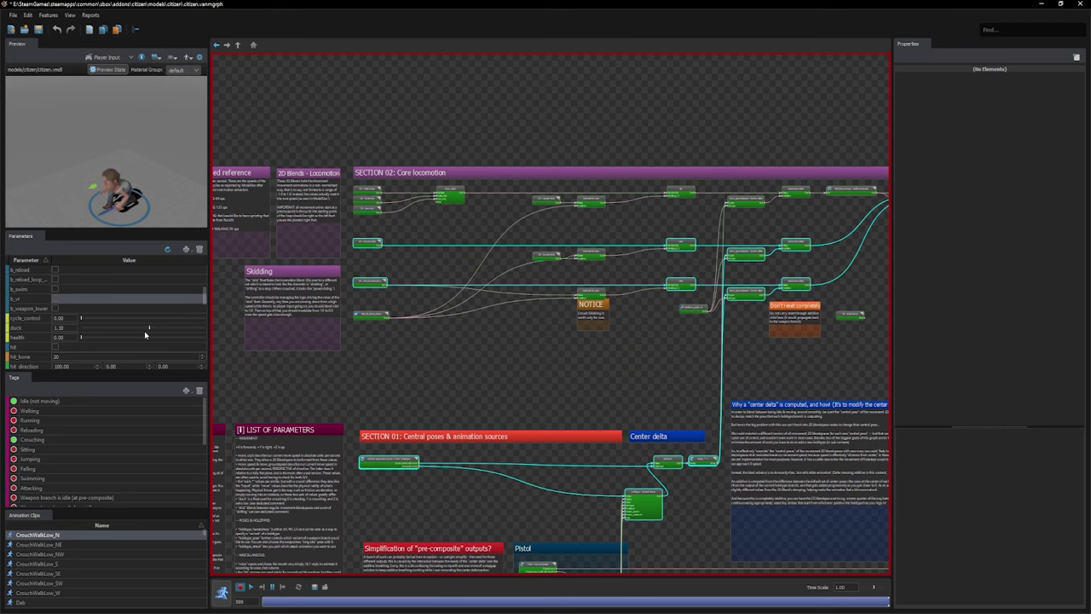
left_click_drag(150, 329, 165, 298)
Inspect the active group, Subtract and crouch walk blendspace nodes, and enlarge the Node Preview
left_click(396, 464)
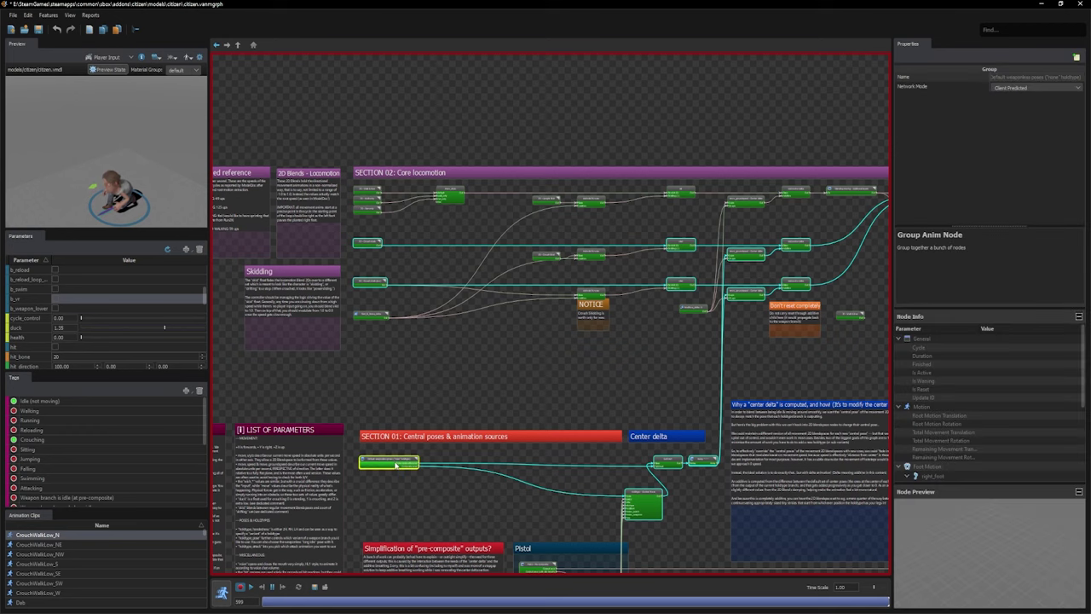
left_click(670, 465)
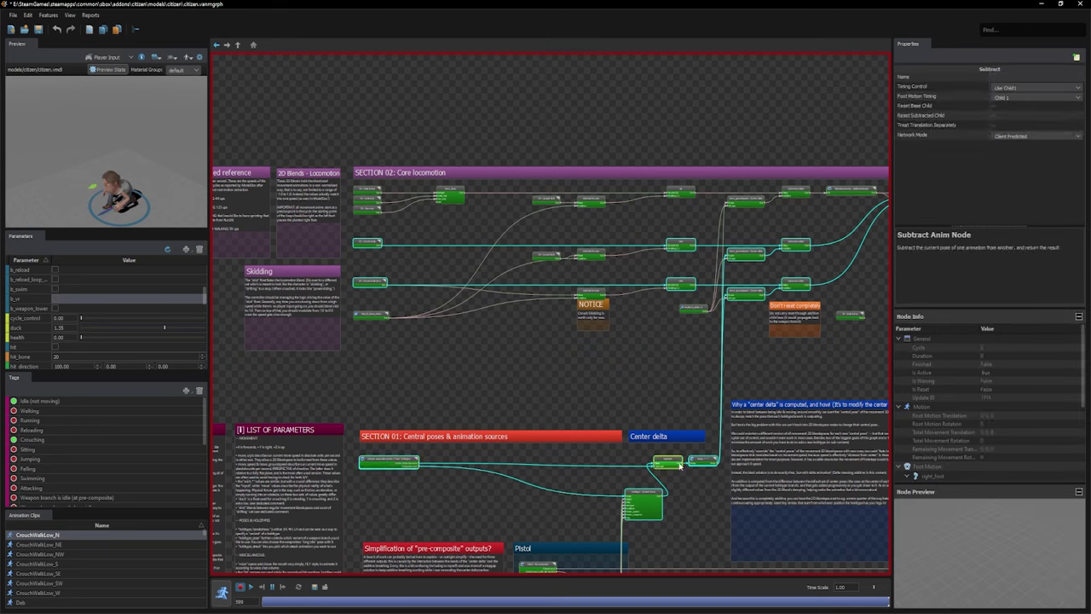
left_click(704, 461)
left_click(367, 282)
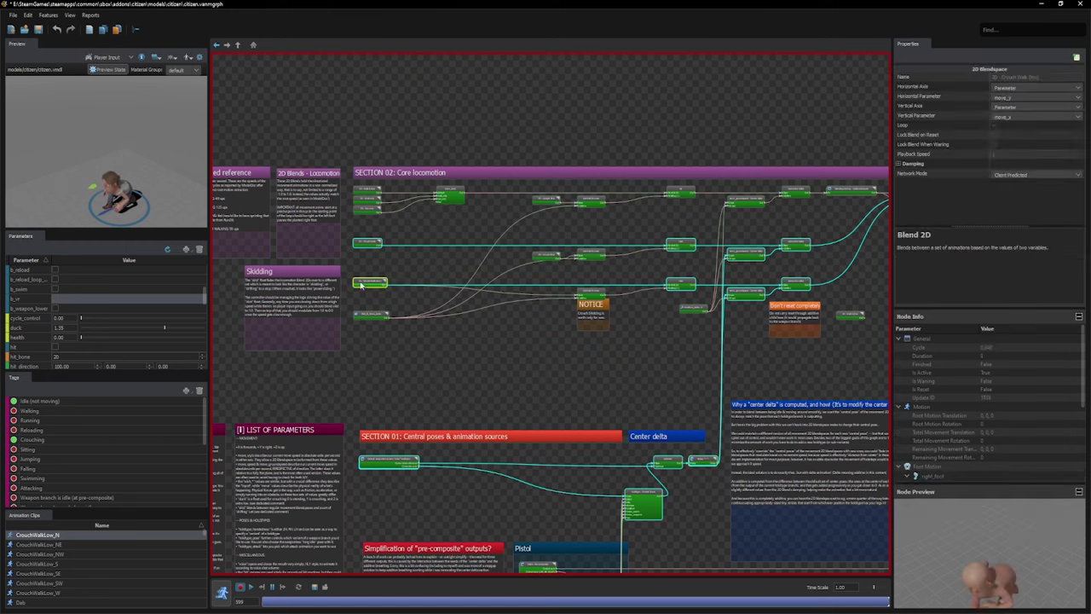
left_click_drag(981, 502, 970, 334)
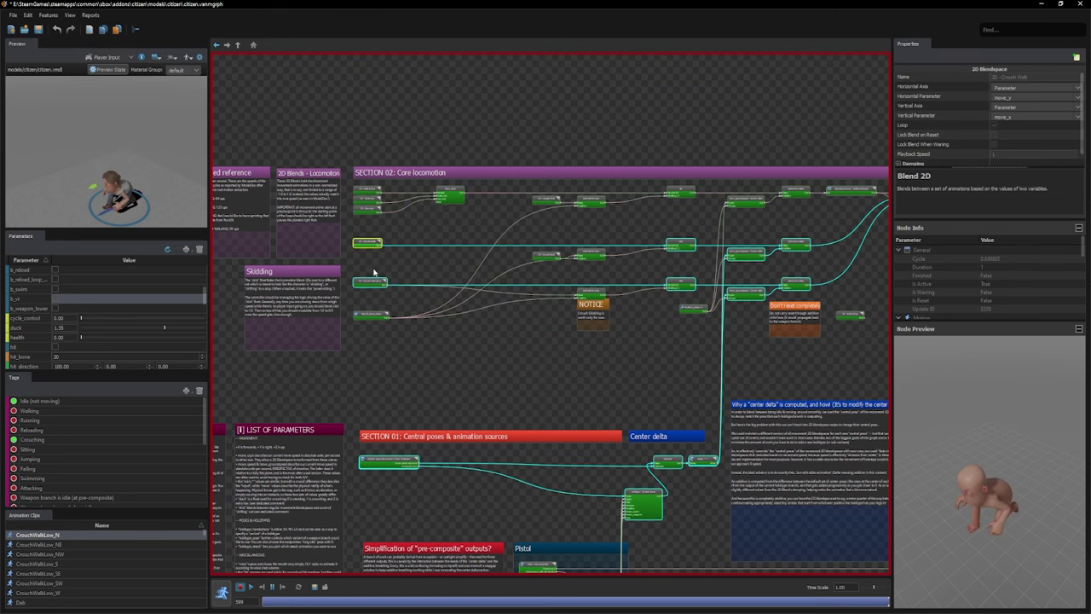
Follow the active path through the 1D Blend - Duck, Scale Height subgraph and Bone Mask nodes to the graph's final output
middle_click_drag(777, 266, 641, 292)
left_click(792, 220)
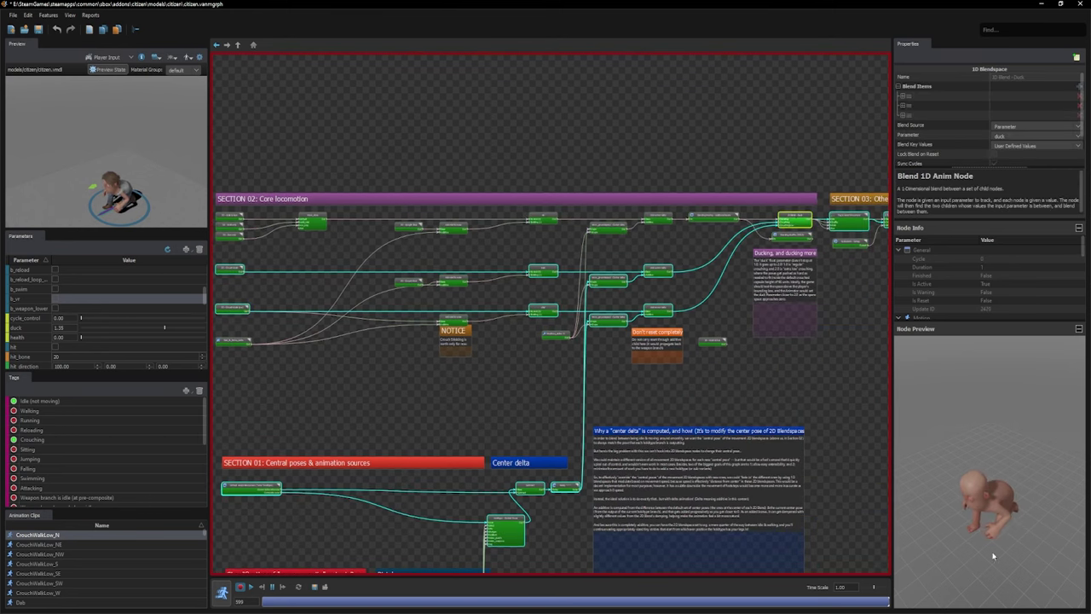
middle_click_drag(845, 324, 554, 249)
left_click(638, 277)
left_click(679, 242)
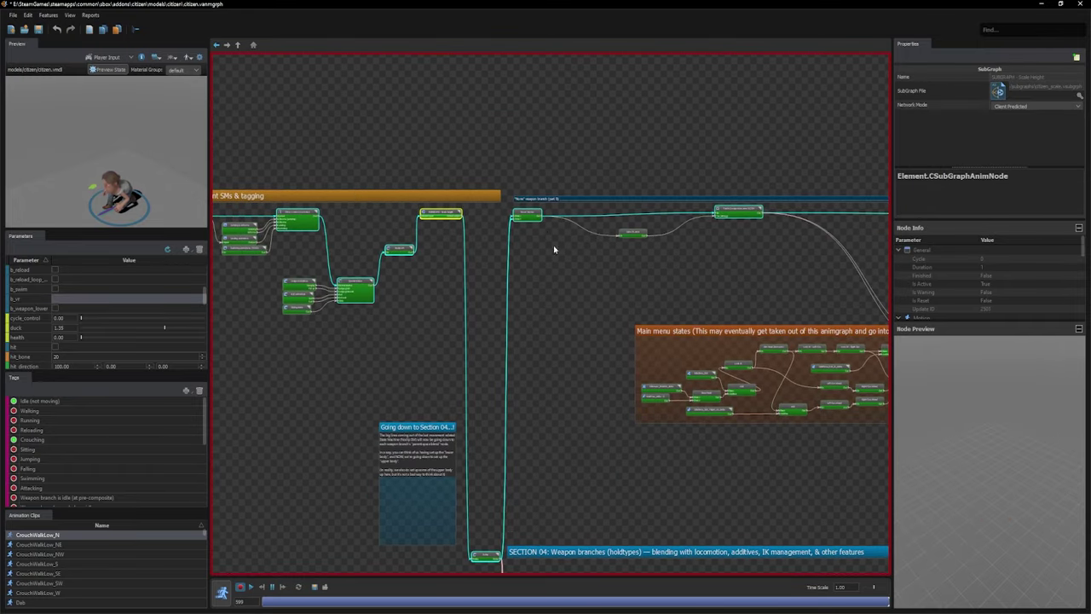
left_click(535, 219)
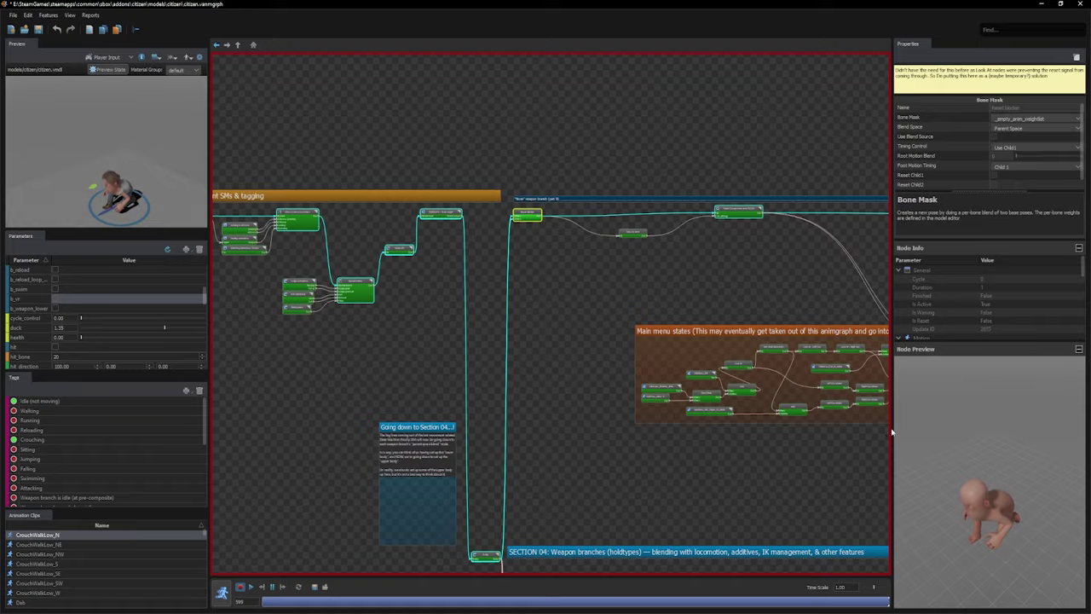
middle_click_drag(630, 234, 64, 266)
middle_click_drag(679, 258, 193, 231)
middle_click_drag(556, 215, 440, 262)
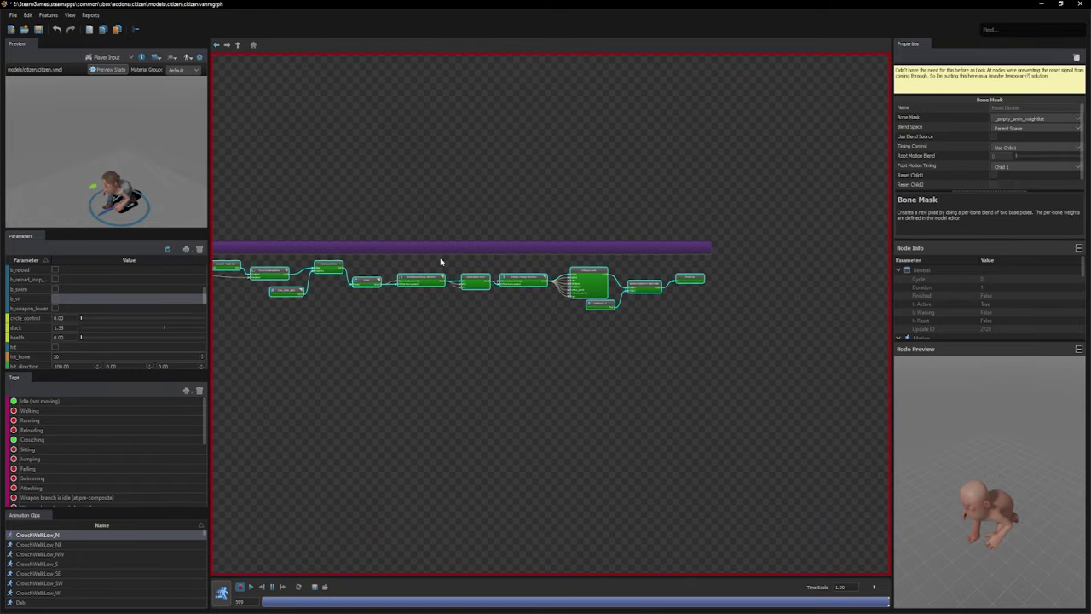
Inspect the final output, helper-restoring Bone Mask, Add and eye look management nodes, and view the character's face in the Node Preview
left_click(692, 280)
left_click(645, 288)
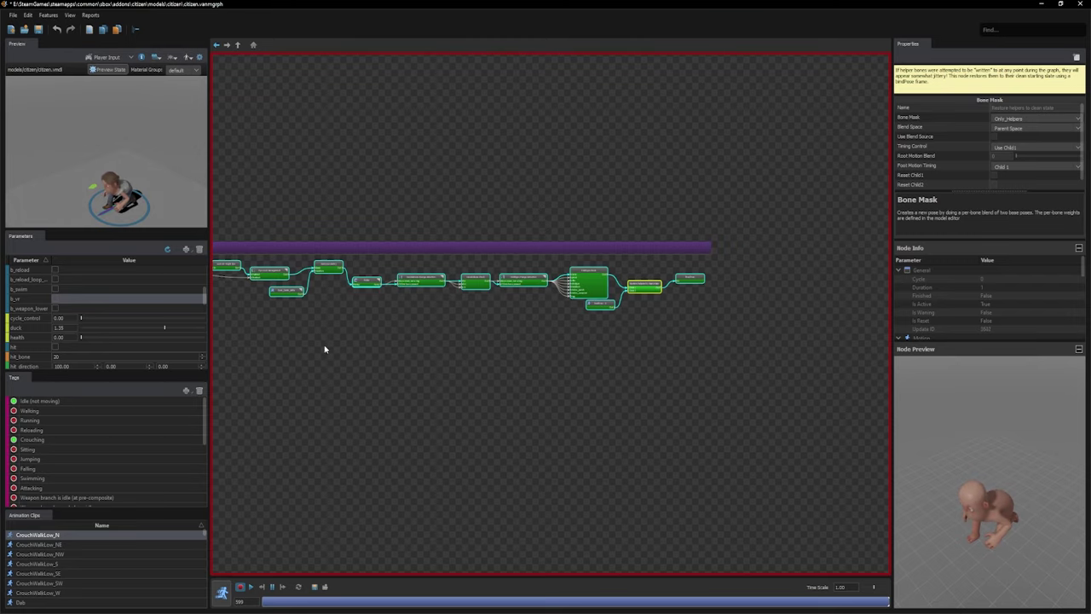
left_click(330, 271)
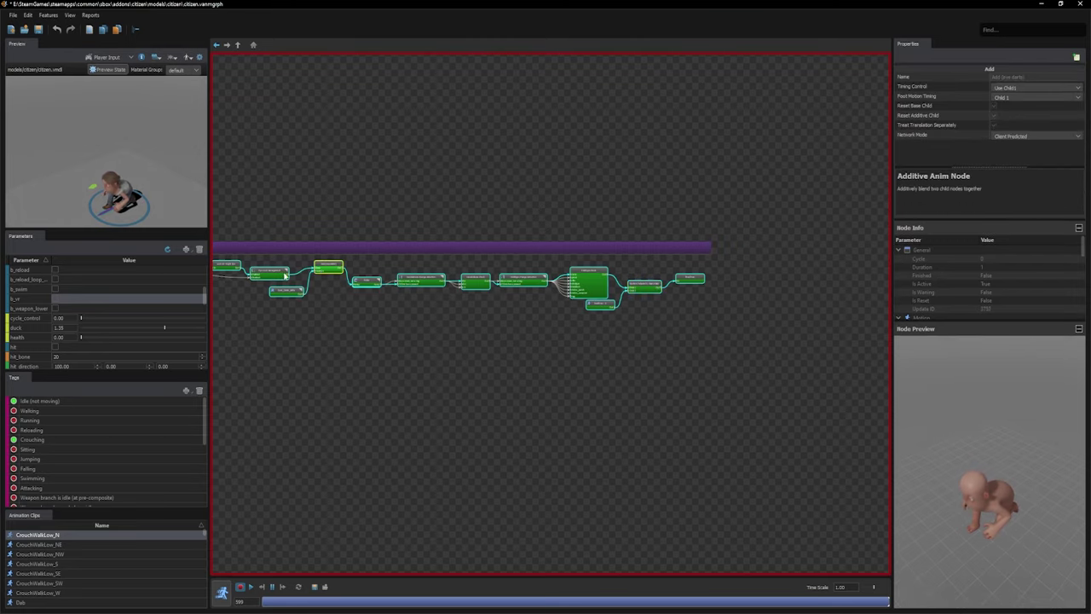
left_click(281, 274)
scroll(281, 274, "up", 4)
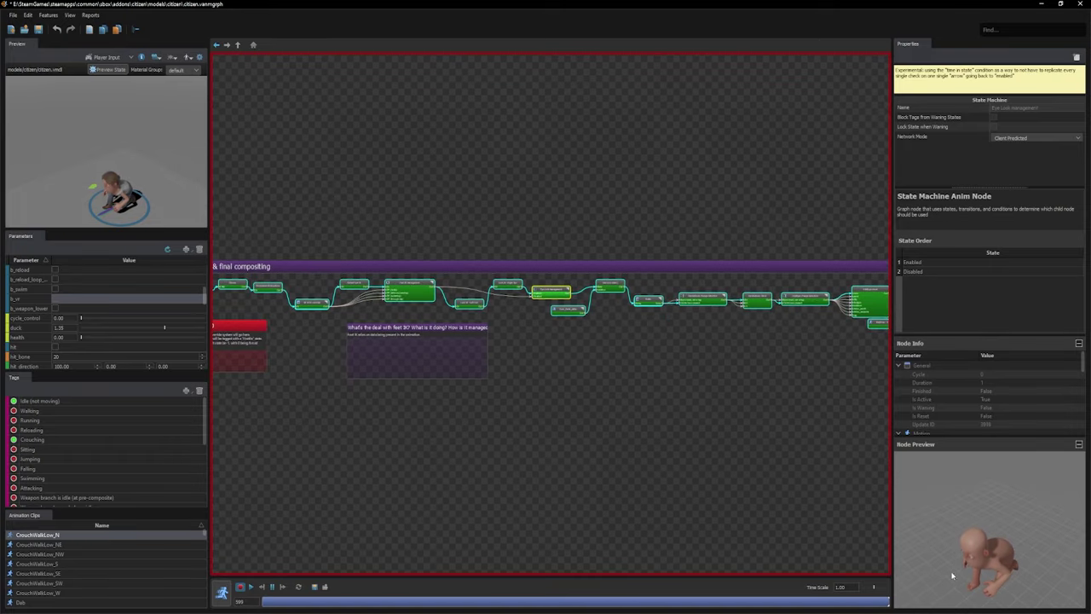
mouse_move(970, 567)
right_mouse_down()
mouse_move(936, 591)
mouse_move(997, 569)
mouse_move(969, 565)
right_mouse_up()
Trace the active nodes of Section 05 back to its first node, the facial animation subgraph
middle_click_drag(519, 341, 609, 356)
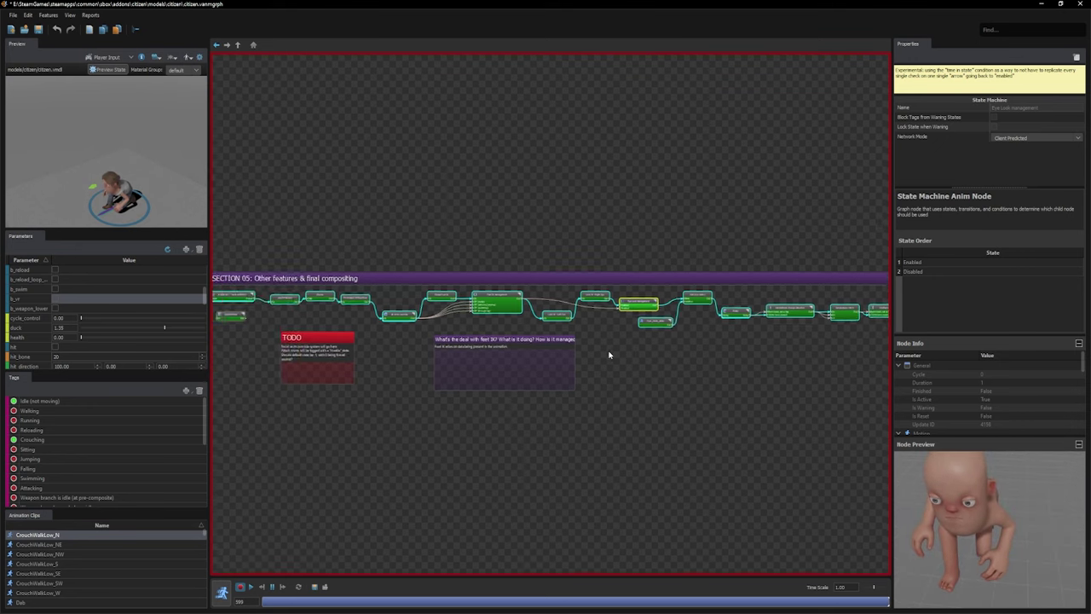
scroll(586, 346, "up", 2)
middle_click_drag(462, 268, 551, 268)
left_click(452, 267)
middle_click_drag(487, 235, 538, 241)
left_click(447, 300)
left_click(380, 274)
middle_click_drag(379, 272, 582, 273)
left_click(394, 269)
left_click(459, 286)
left_click(396, 287)
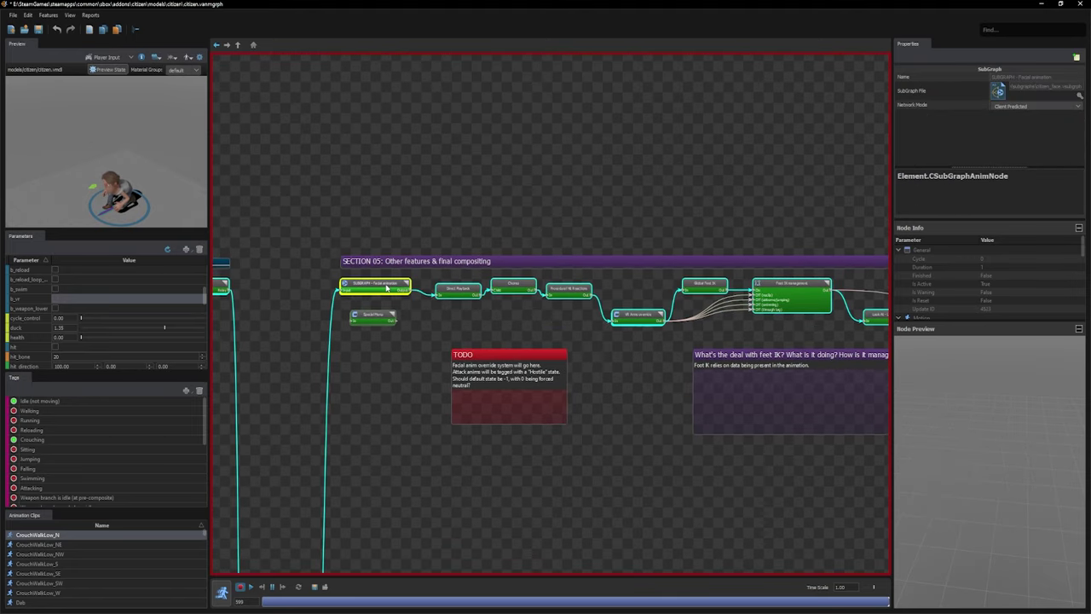
Trace the active path back past Section 05 through the main menu area's wiring nodes to the holdtype Selector, and inspect it
middle_click_drag(250, 288, 677, 256)
left_click(360, 235)
middle_click_drag(431, 256, 867, 279)
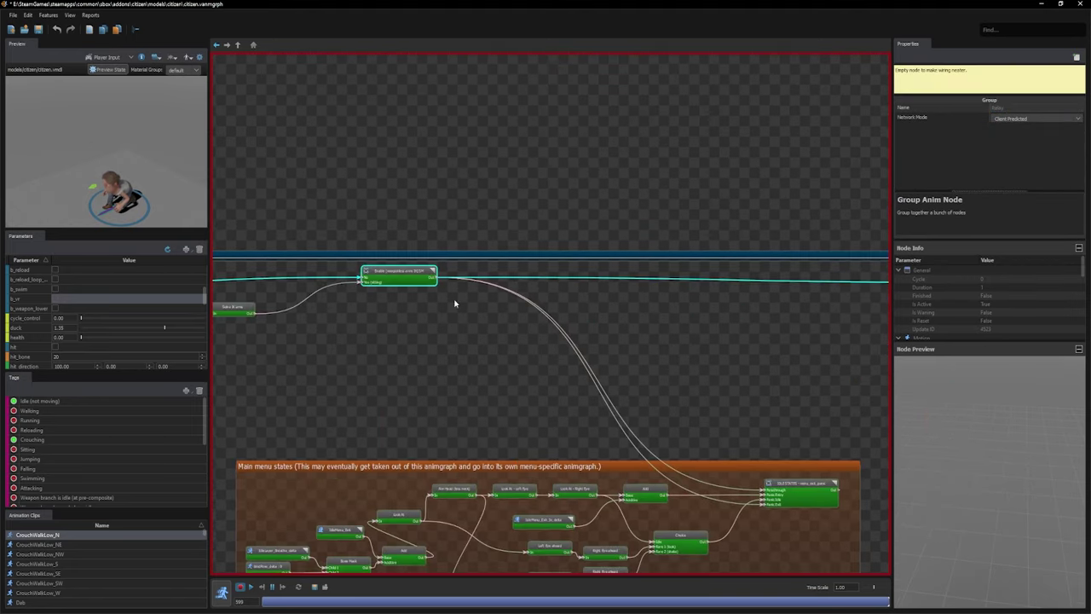
left_click(414, 275)
middle_click_drag(646, 362, 714, 503)
left_click(661, 470)
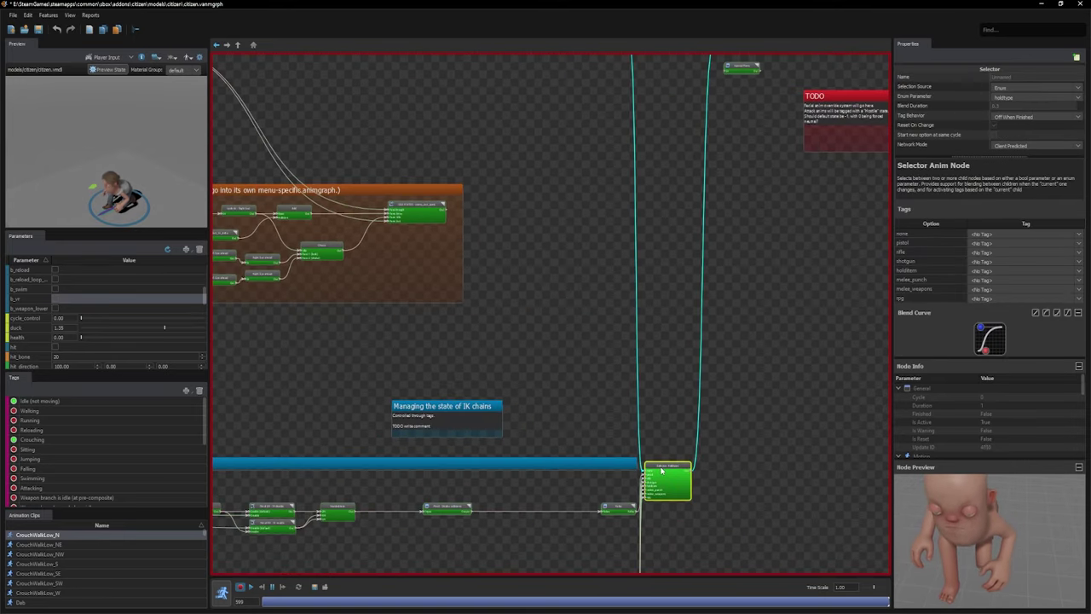
middle_click_drag(504, 369, 518, 159)
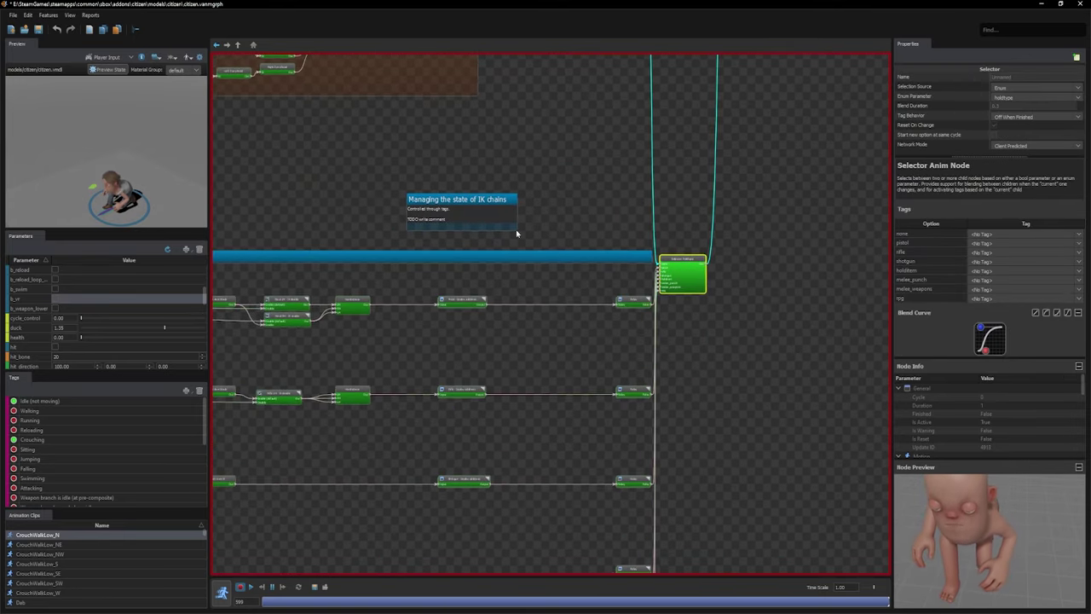
middle_click_drag(515, 231, 528, 373)
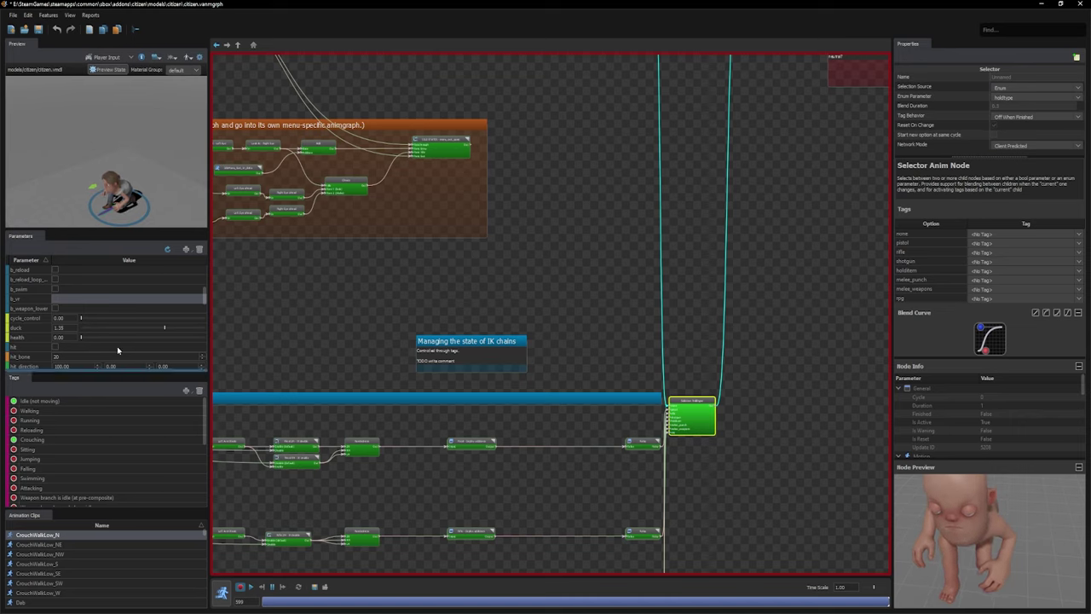
Lower the duck parameter to 0.00 so the character stands upright
left_click_drag(164, 327, 57, 290)
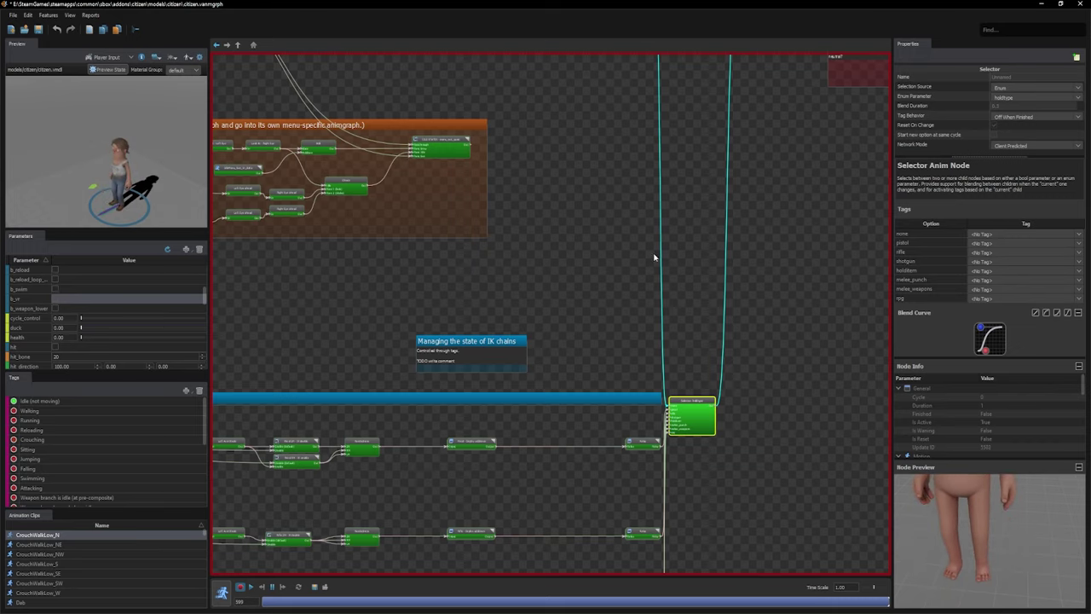
scroll(616, 218, "down", 2)
scroll(616, 218, "down", 3)
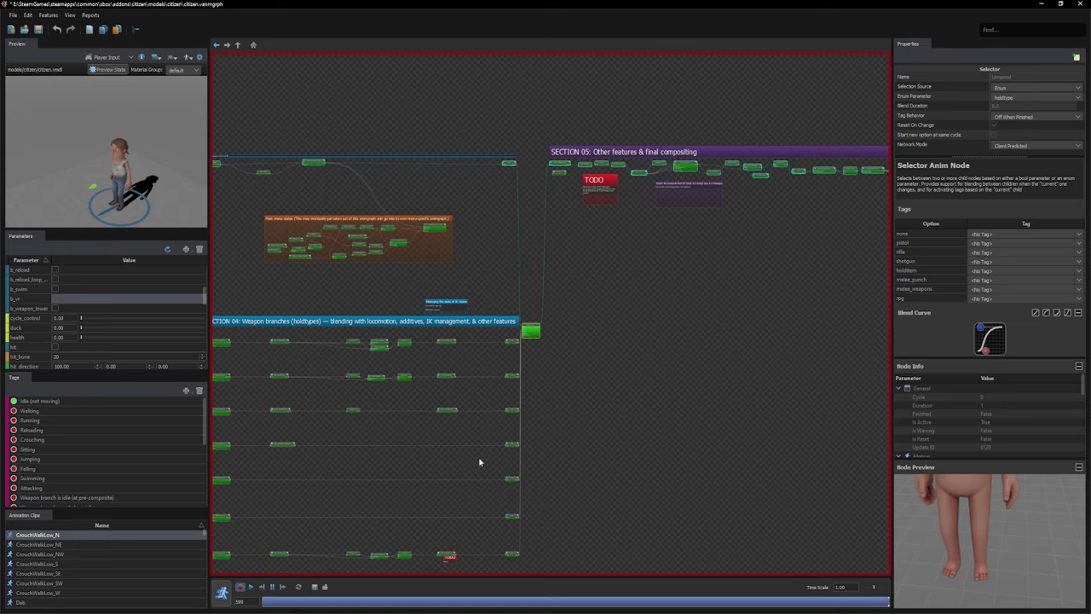
middle_click_drag(676, 261, 719, 336)
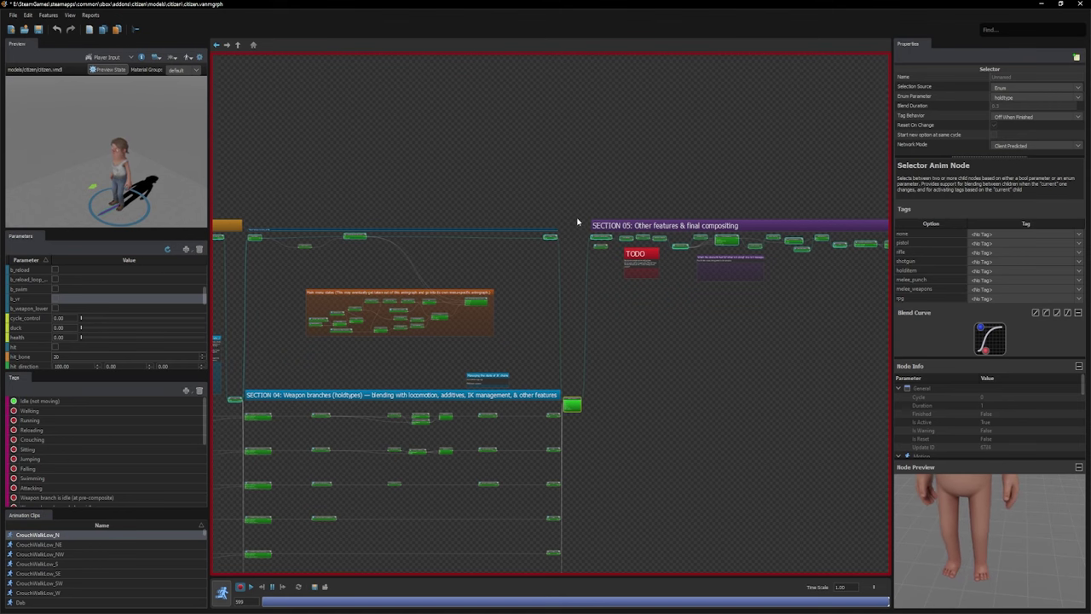
Follow the active standing path from Section 01's default pose group through Center delta to the Core locomotion blend and group nodes
middle_click_drag(390, 239, 843, 289)
scroll(690, 316, "up", 3)
middle_click_drag(594, 301, 720, 322)
middle_click_drag(223, 392, 390, 263)
left_click(471, 330)
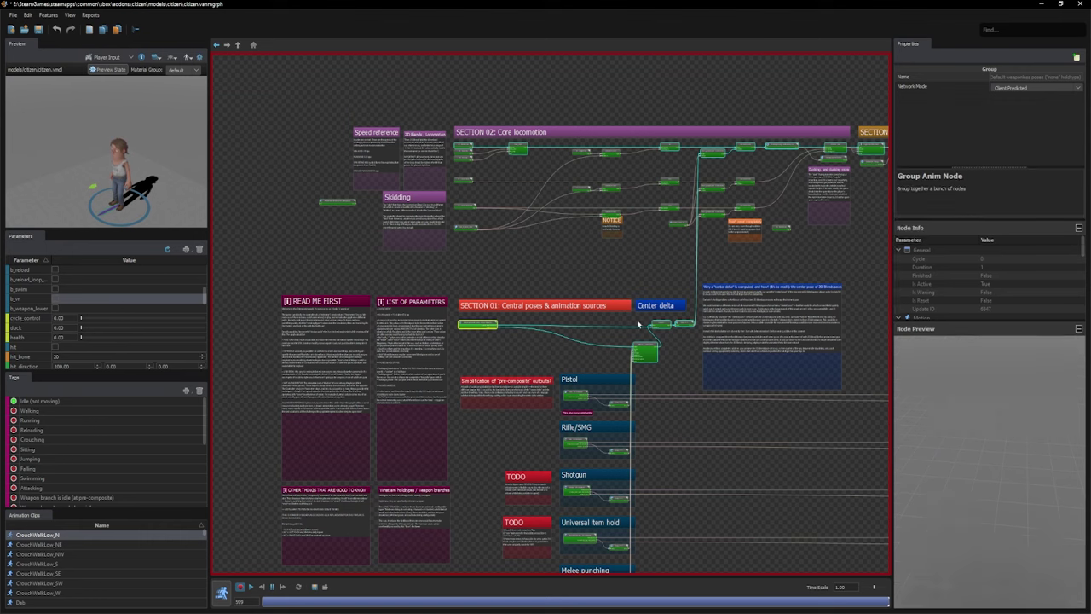
left_click(683, 325)
left_click(717, 156)
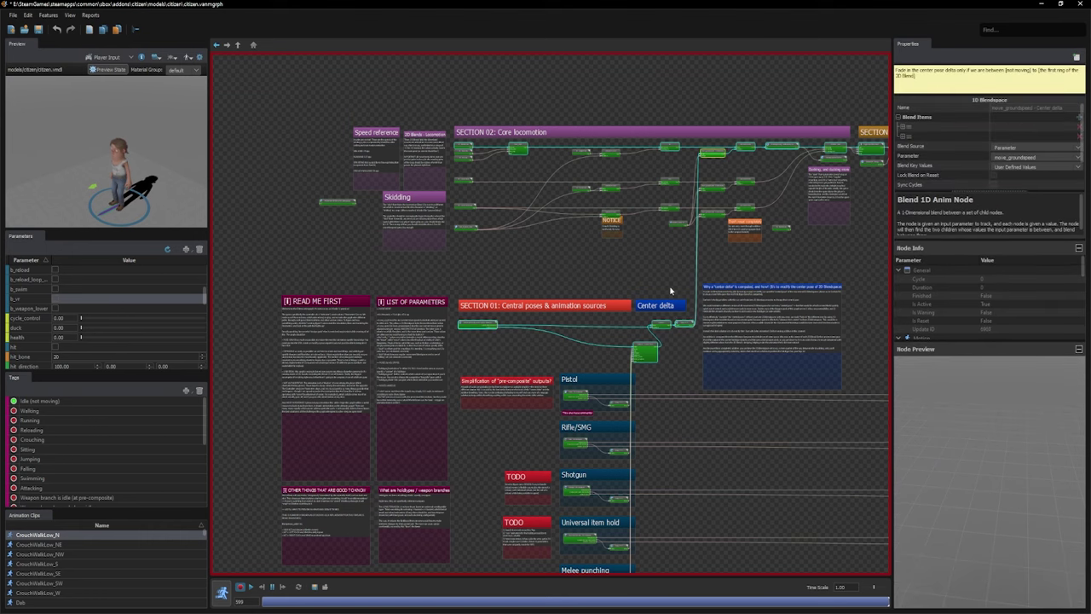
left_click(744, 150)
left_click(780, 147)
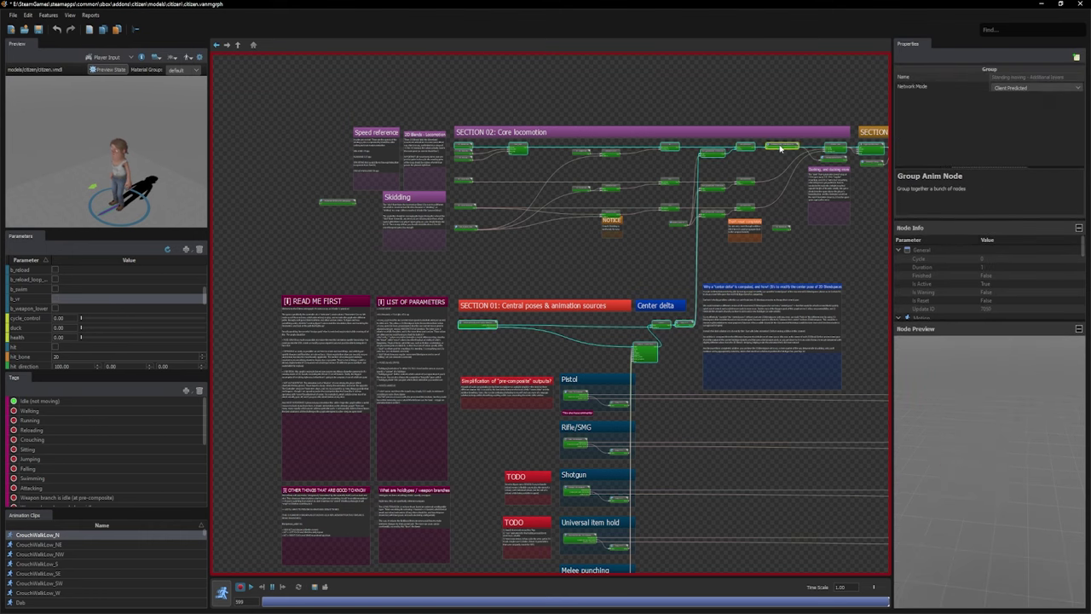
Inspect the movement tagging and reset state machine in Section 03, and examine where its active path leads
middle_click_drag(796, 151, 684, 156)
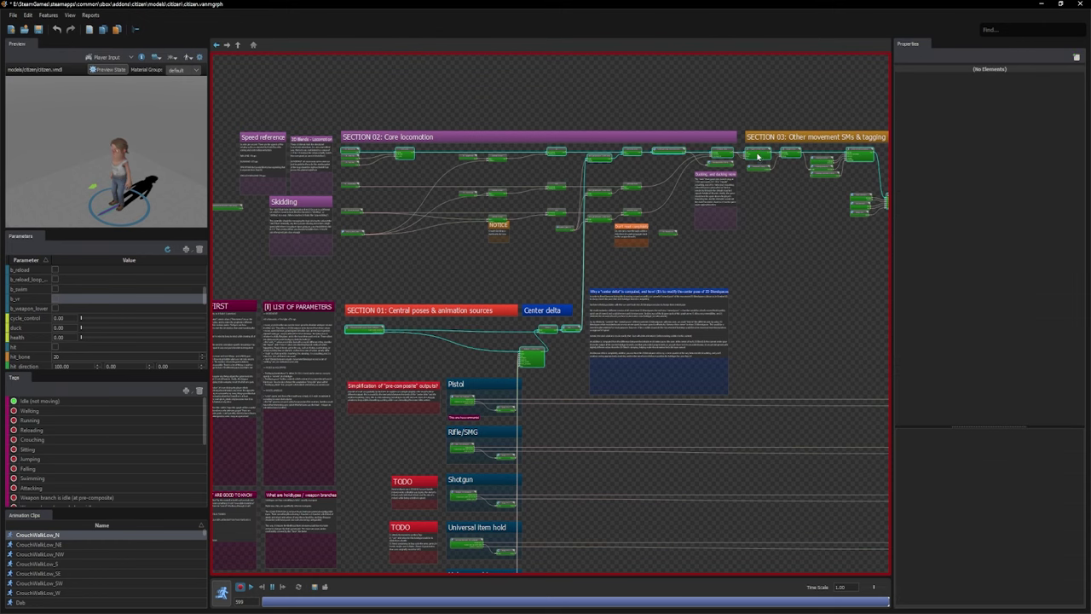
left_click(755, 157)
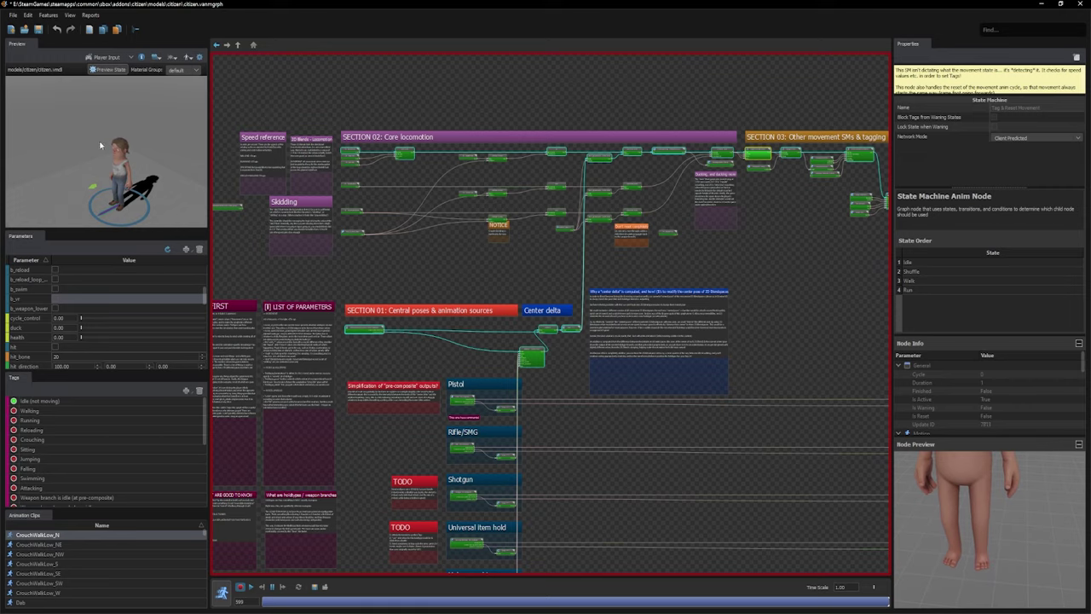
middle_click_drag(397, 160, 0, 204)
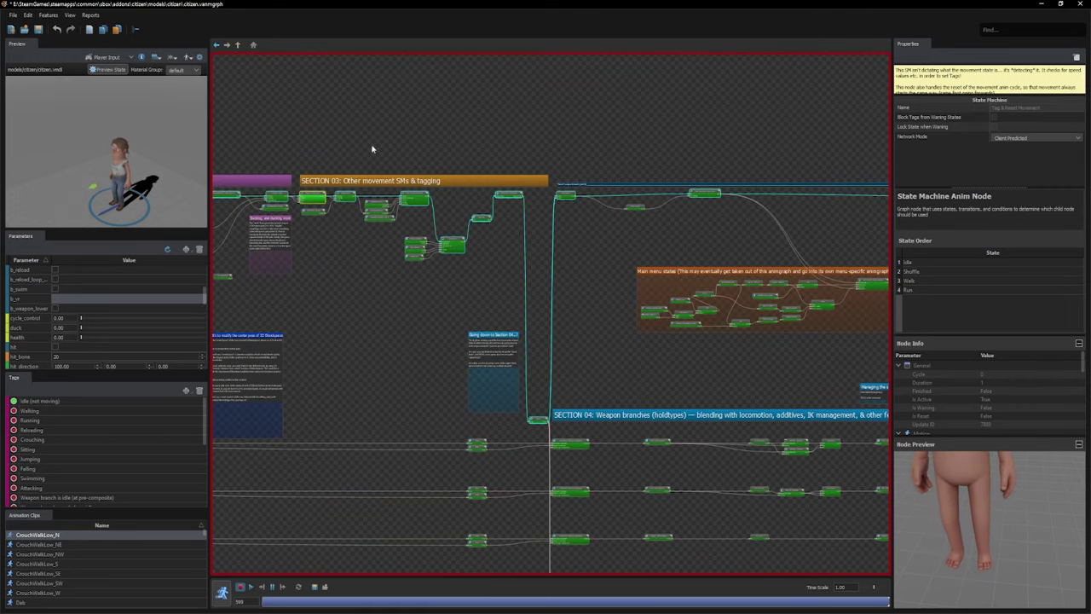